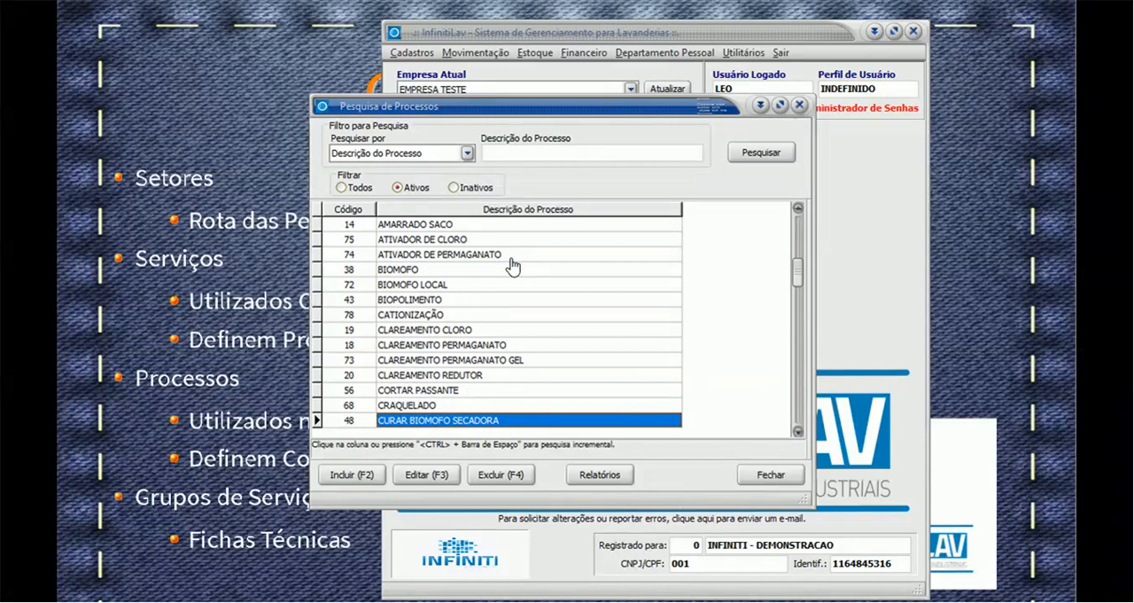
- Open the process LIXADO 01 FORÇADO, review its default values and standard consumption, and close it without saving
{"action": "scroll", "coordinate": [512, 266], "scroll_direction": "down", "scroll_amount": 18}
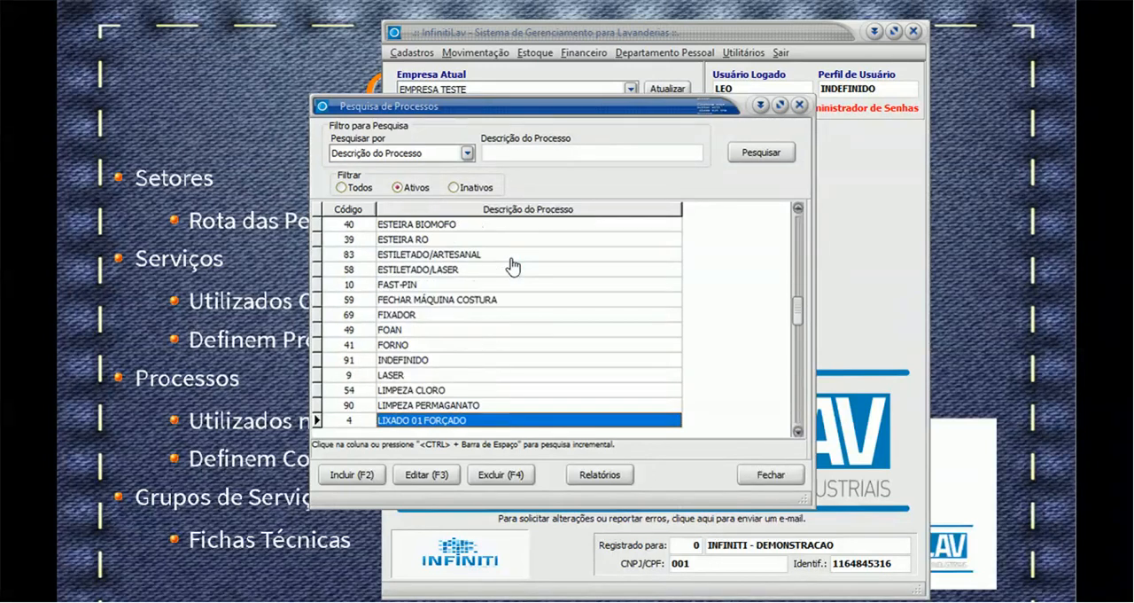
{"action": "left_click", "coordinate": [426, 474]}
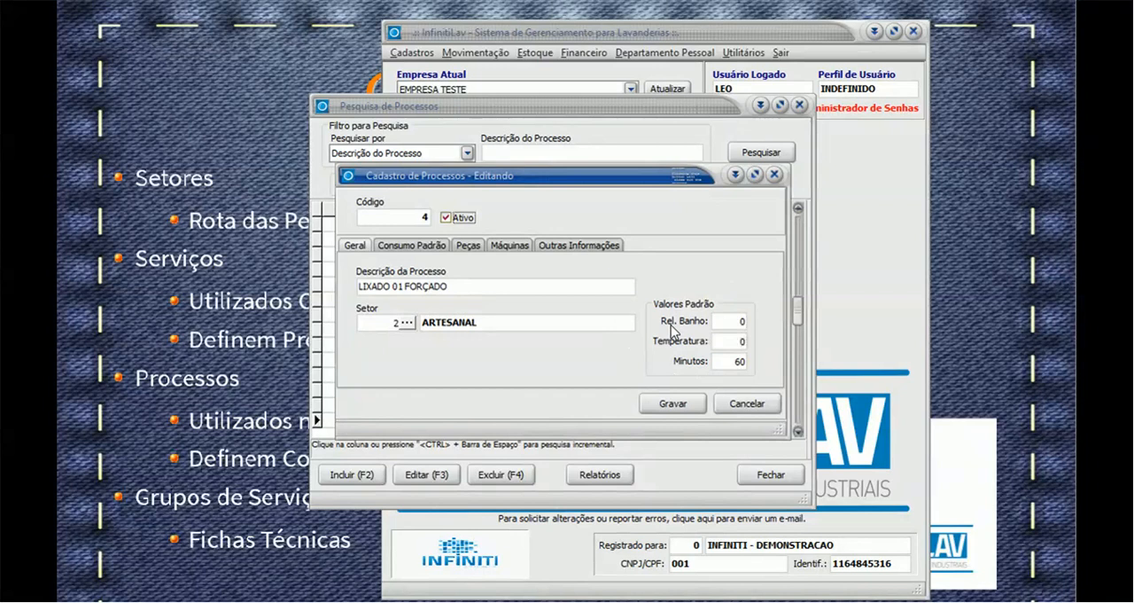
{"action": "left_click", "coordinate": [739, 320]}
{"action": "left_click", "coordinate": [747, 338]}
{"action": "left_click", "coordinate": [428, 254]}
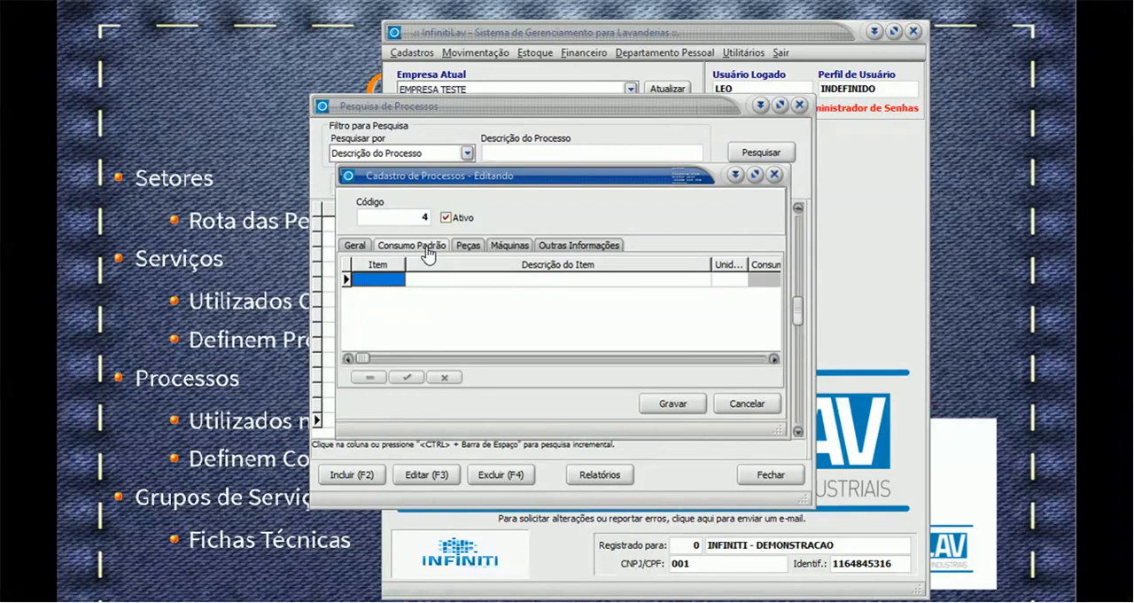
{"action": "left_click", "coordinate": [356, 245]}
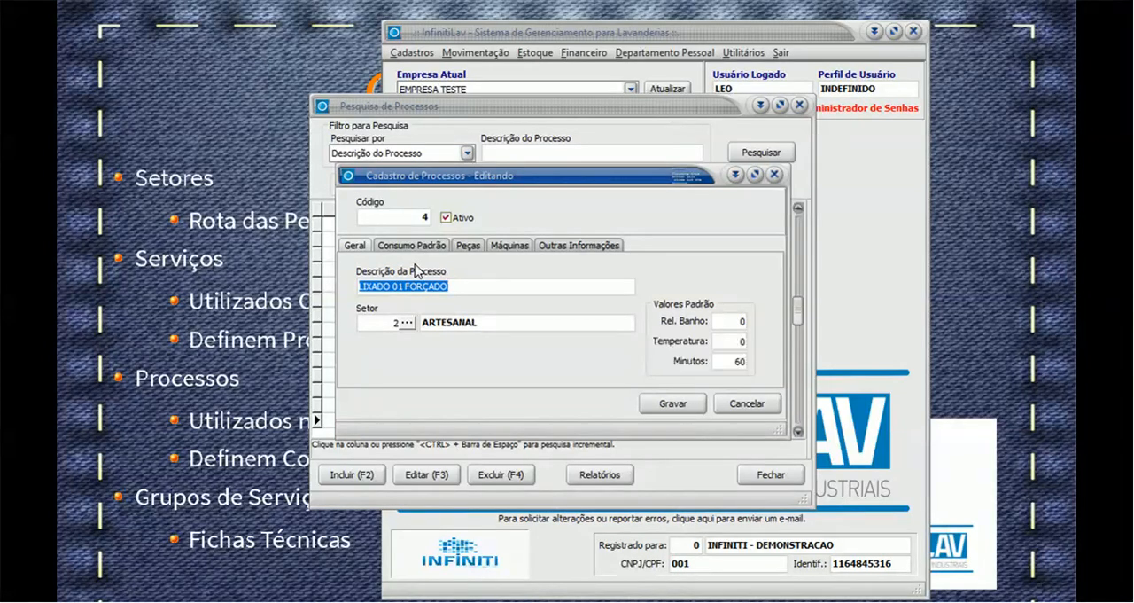
{"action": "left_click", "coordinate": [737, 406]}
{"action": "left_click", "coordinate": [772, 479]}
- List the registered service groups and open the MATTE group with code 149 for editing
{"action": "left_click", "coordinate": [416, 53]}
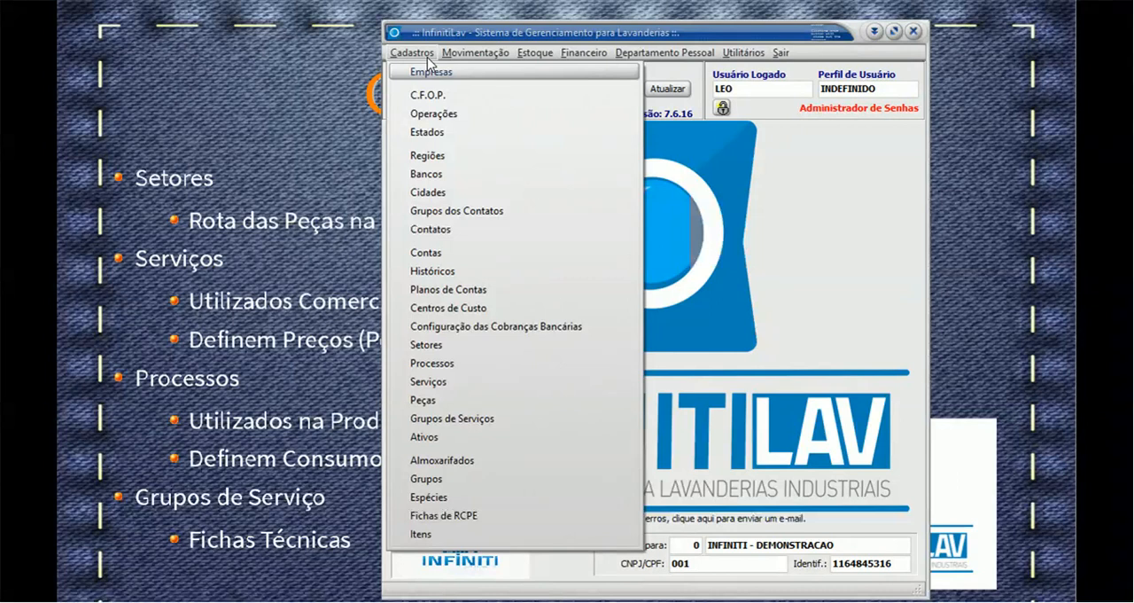
{"action": "left_click", "coordinate": [481, 419]}
{"action": "left_click", "coordinate": [759, 156]}
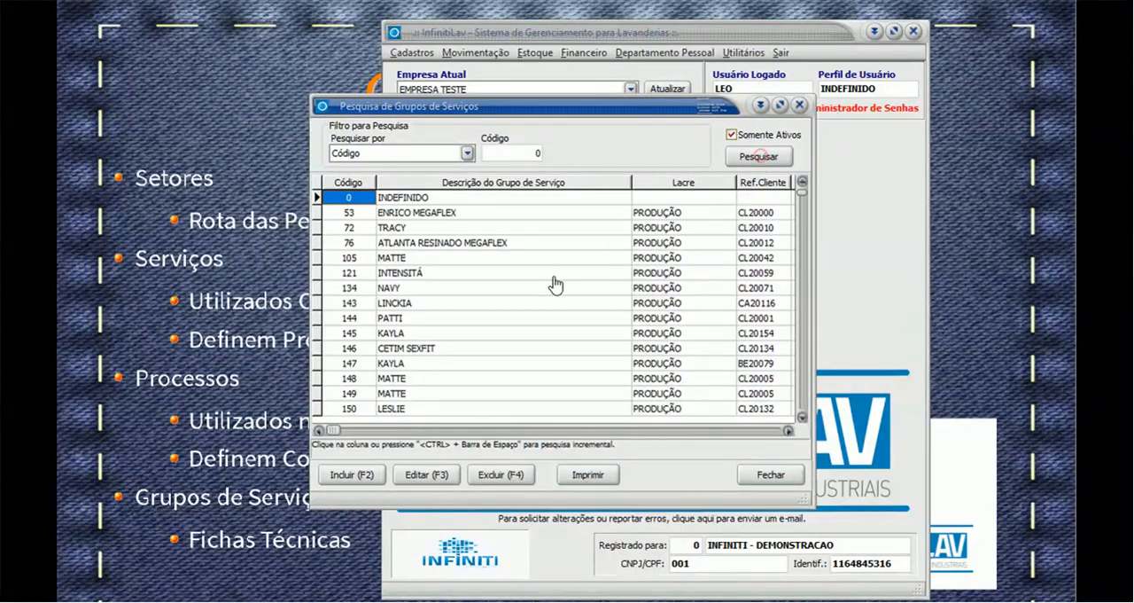
{"action": "left_click", "coordinate": [525, 293]}
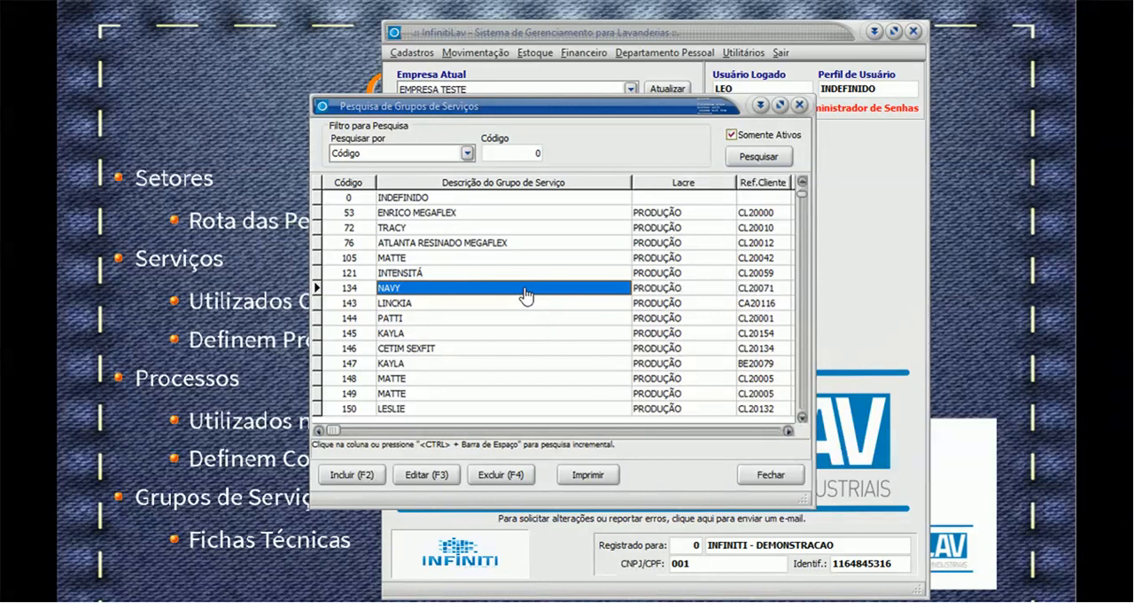
{"action": "left_click", "coordinate": [463, 393]}
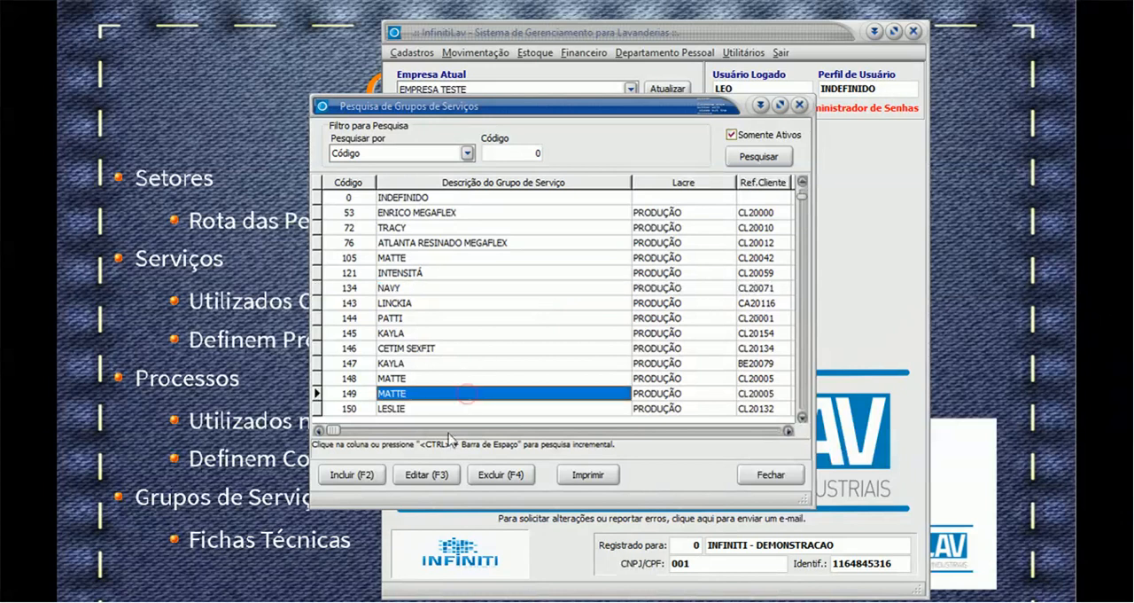
{"action": "left_click", "coordinate": [427, 477]}
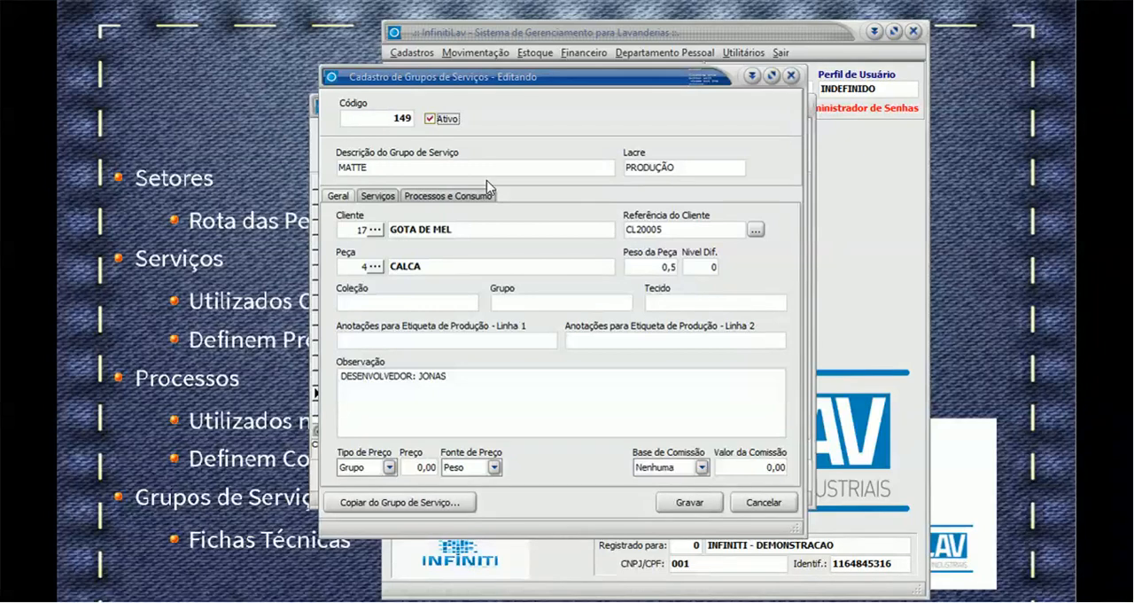
- Review the MATTE group's description, seal, client, reference, piece, weight, price source options and services
{"action": "double_click", "coordinate": [519, 167]}
{"action": "left_click", "coordinate": [519, 168]}
{"action": "double_click", "coordinate": [683, 168]}
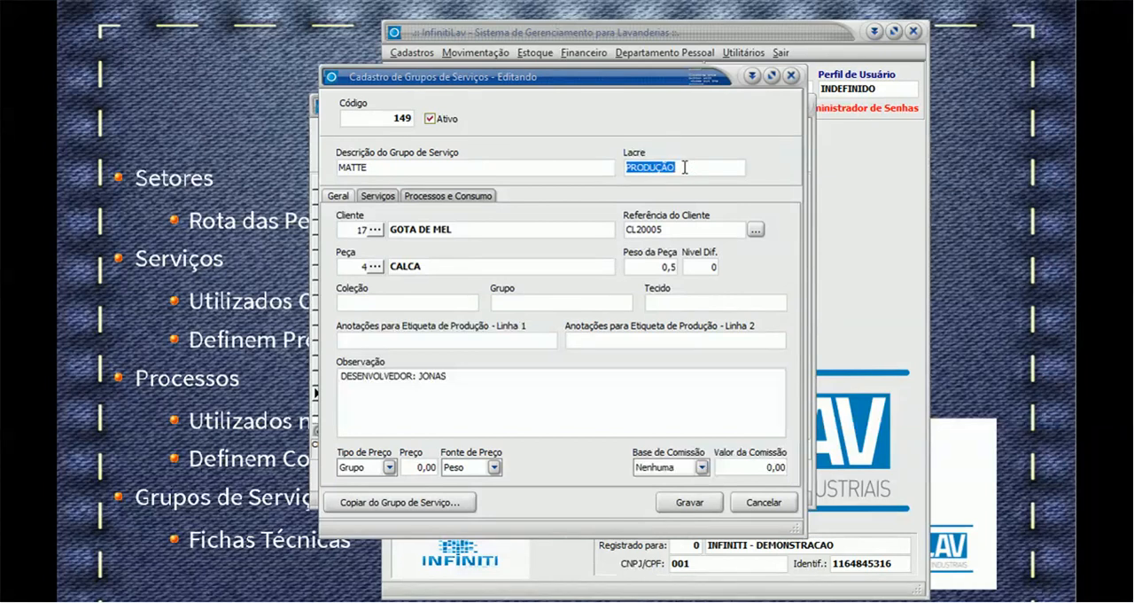
{"action": "double_click", "coordinate": [429, 230]}
{"action": "left_click", "coordinate": [672, 230]}
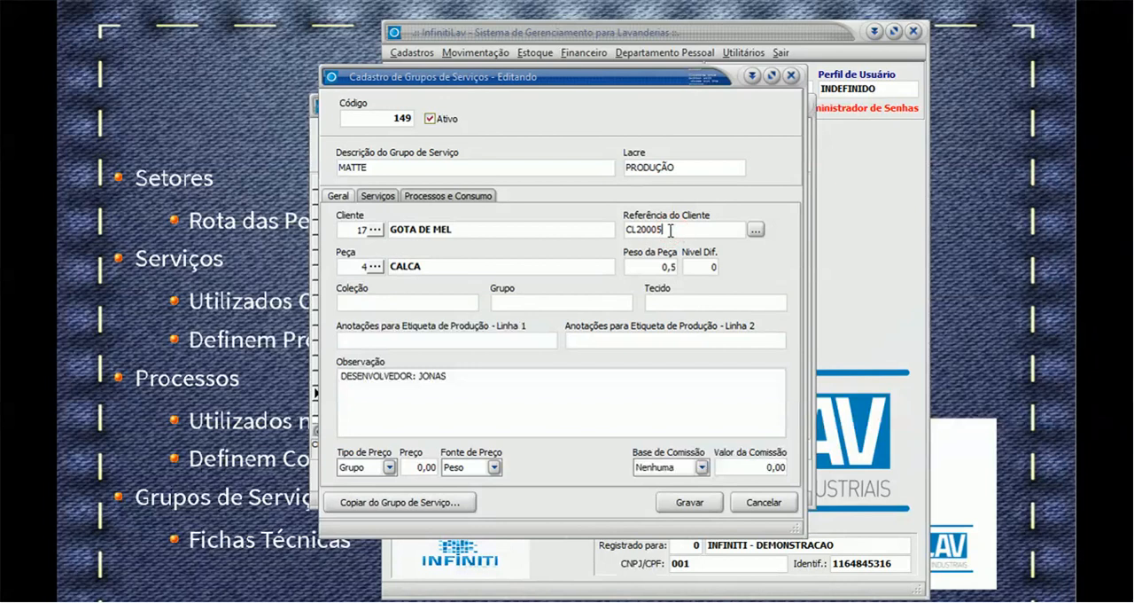
{"action": "left_click", "coordinate": [353, 266]}
{"action": "left_click", "coordinate": [652, 268]}
{"action": "left_click", "coordinate": [493, 467]}
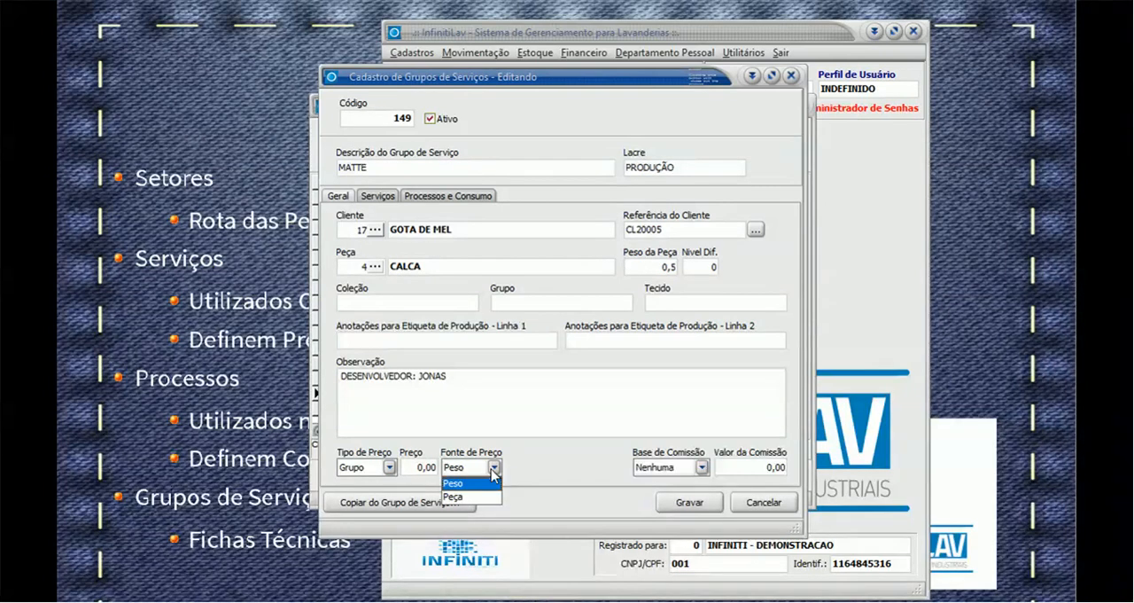
{"action": "left_click", "coordinate": [379, 195]}
{"action": "left_click", "coordinate": [379, 196]}
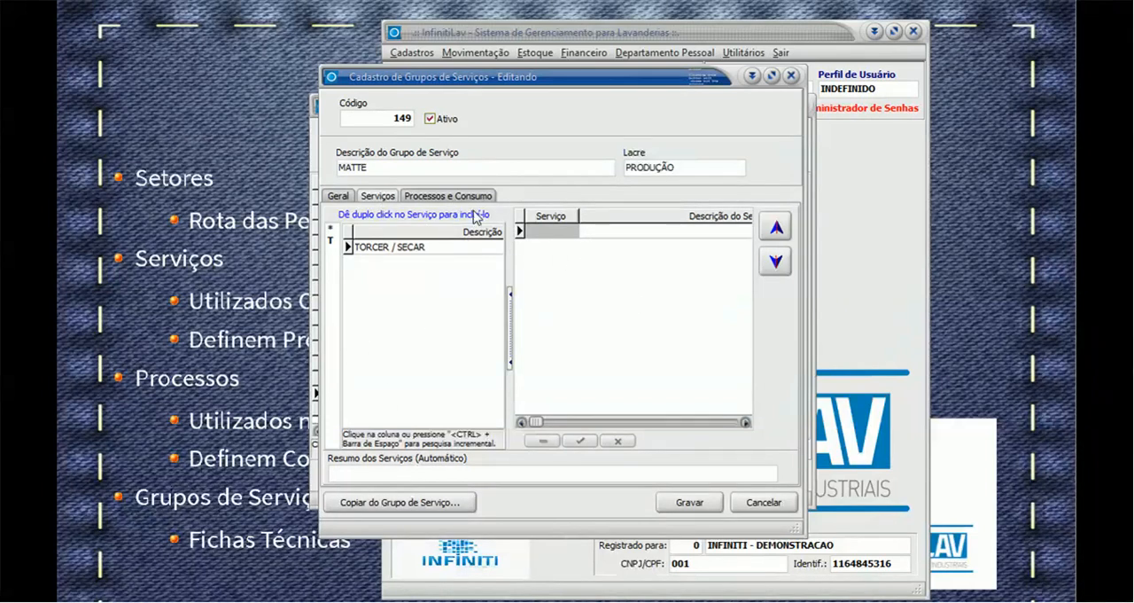
- Show the group's processes and consumption, set the sector filter to * TODOS, and maximize the form
{"action": "left_click", "coordinate": [454, 196]}
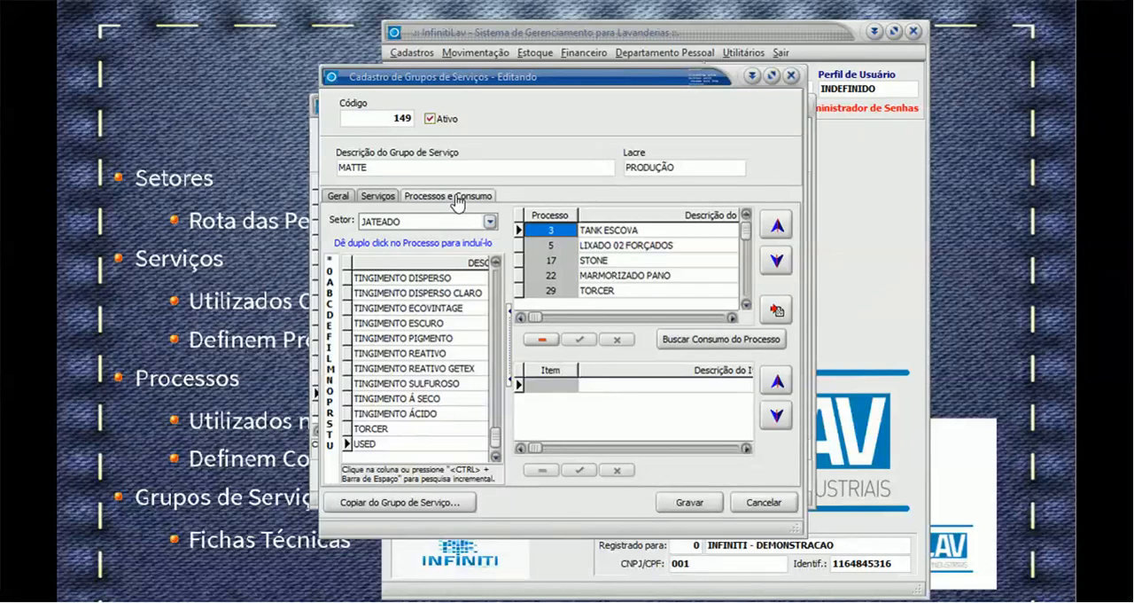
{"action": "left_click", "coordinate": [489, 220]}
{"action": "left_click", "coordinate": [414, 233]}
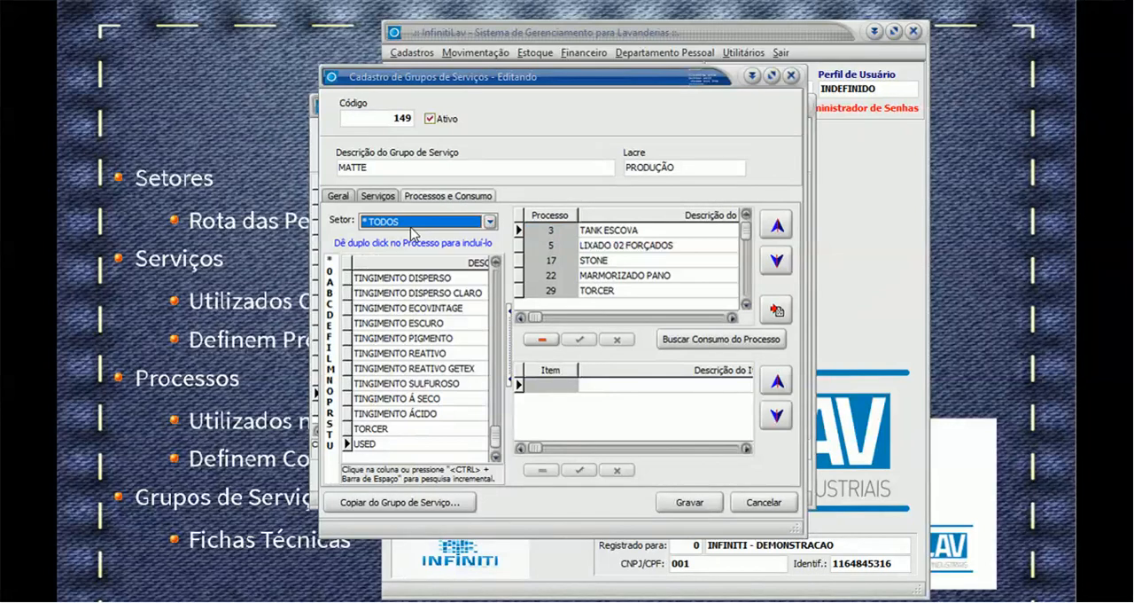
{"action": "left_click", "coordinate": [617, 253]}
{"action": "scroll", "coordinate": [618, 253], "scroll_direction": "up", "scroll_amount": 1}
{"action": "scroll", "coordinate": [617, 253], "scroll_direction": "down", "scroll_amount": 2}
{"action": "scroll", "coordinate": [617, 253], "scroll_direction": "up", "scroll_amount": 2}
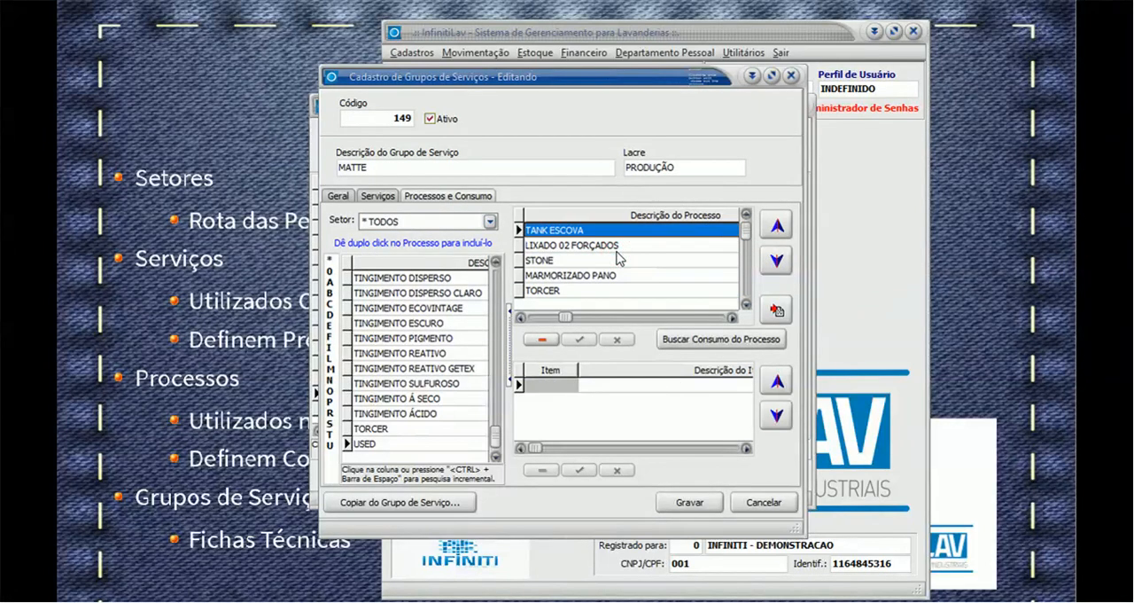
{"action": "left_click", "coordinate": [770, 76]}
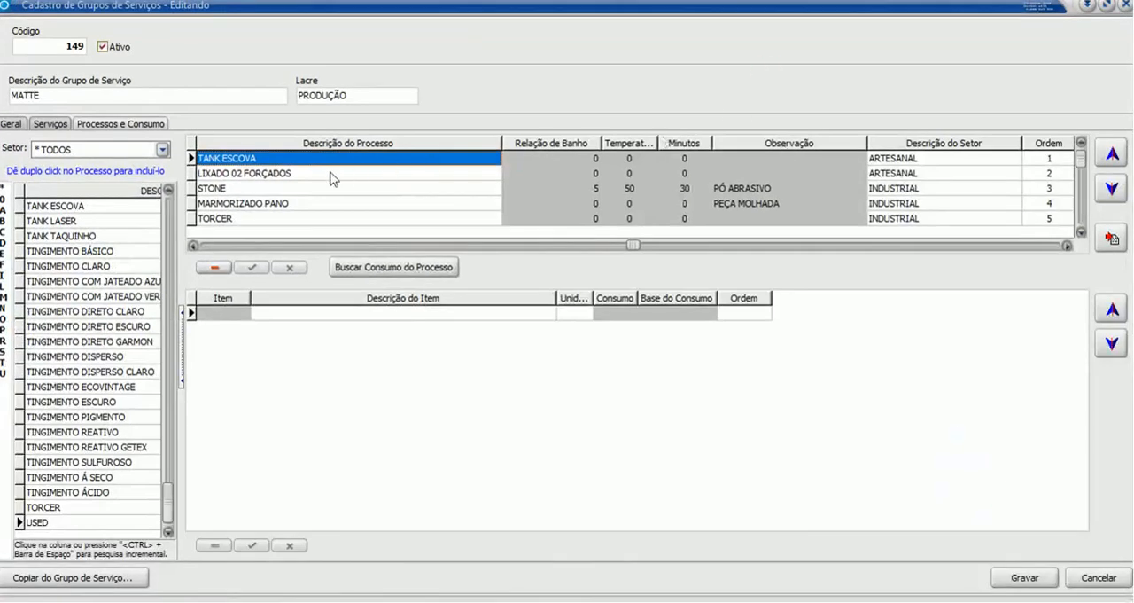
- Examine the bath ratio, temperature, minutes and sector of the TANK ESCOVA process in the group's process list
{"action": "left_click", "coordinate": [515, 159]}
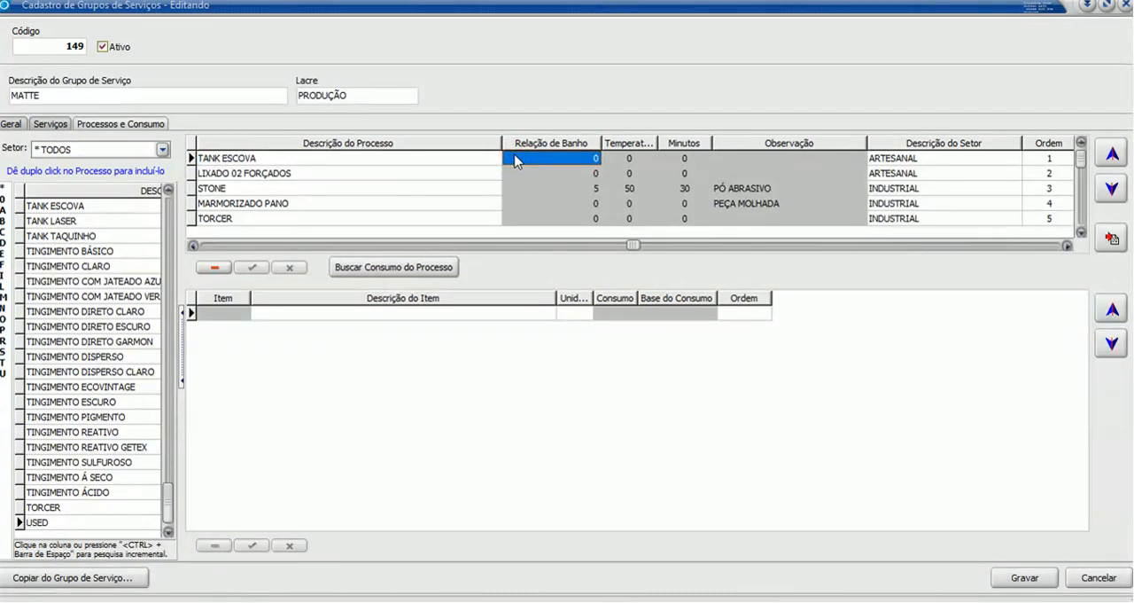
{"action": "key", "text": "Home"}
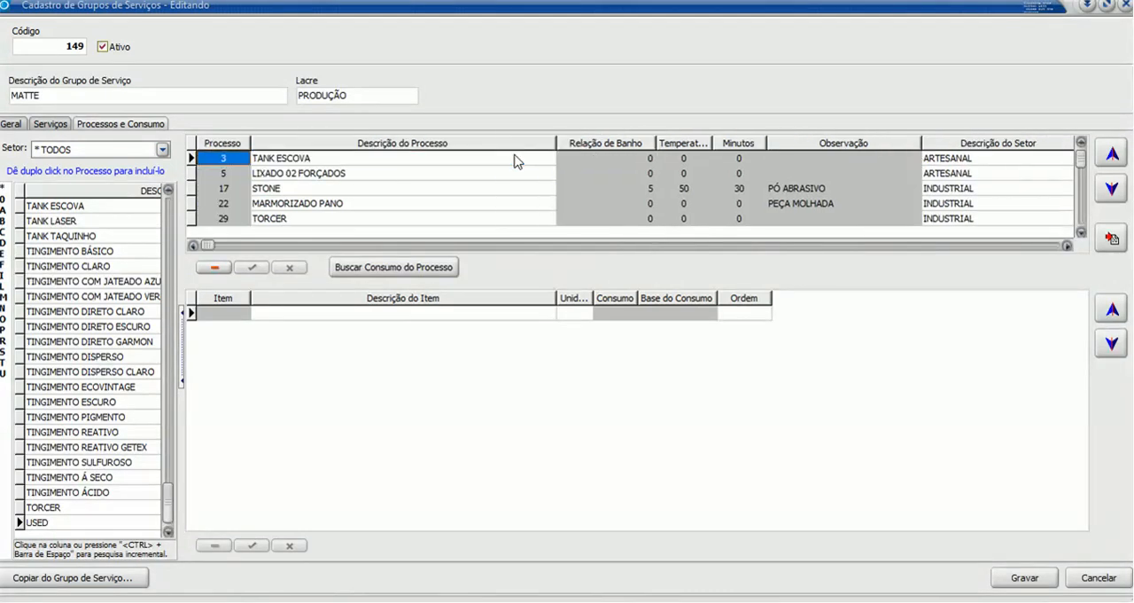
{"action": "key", "text": "Down"}
{"action": "key", "text": "Tab"}
{"action": "key", "text": "Up"}
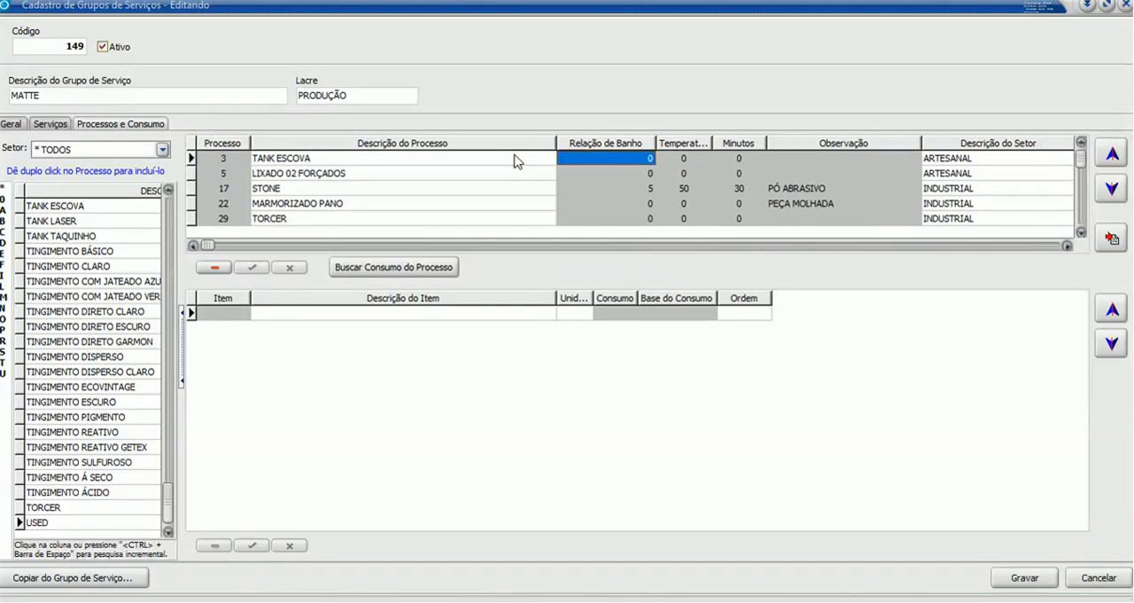
{"action": "key", "text": "Tab"}
{"action": "key", "text": "Tab"}
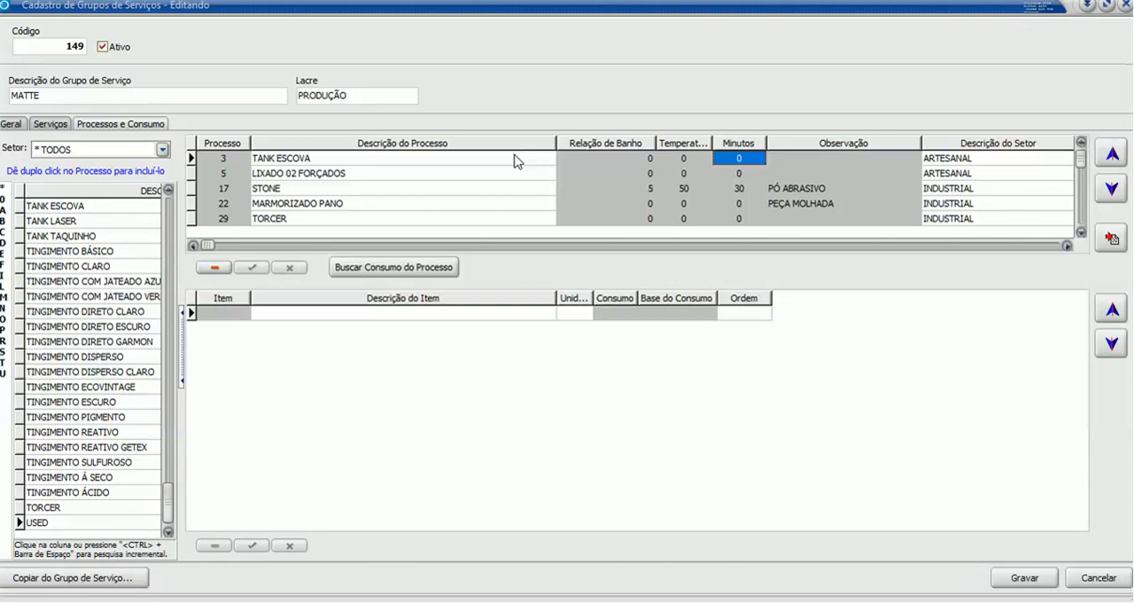
{"action": "key", "text": "Home"}
{"action": "key", "text": "Right"}
{"action": "key", "text": "Right"}
{"action": "key", "text": "Right"}
{"action": "key", "text": "Right"}
{"action": "key", "text": "Right"}
{"action": "key", "text": "Right"}
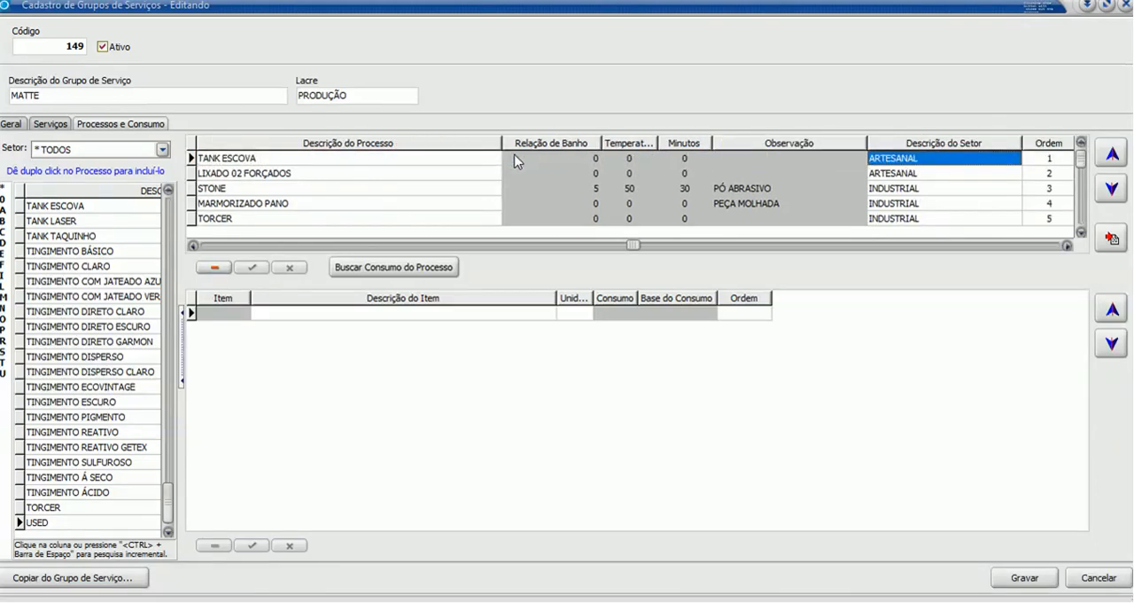
- Compare the sectors and execution order of the first processes in the group's list
{"action": "key", "text": "Down"}
{"action": "key", "text": "Down"}
{"action": "key", "text": "Up"}
{"action": "key", "text": "Up"}
{"action": "key", "text": "Down"}
- Select the STONE process and examine the consumption and consumption base of its chemical items
{"action": "key", "text": "Left"}
{"action": "key", "text": "Left"}
{"action": "key", "text": "Left"}
{"action": "key", "text": "Left"}
{"action": "key", "text": "Home"}
{"action": "key", "text": "Down"}
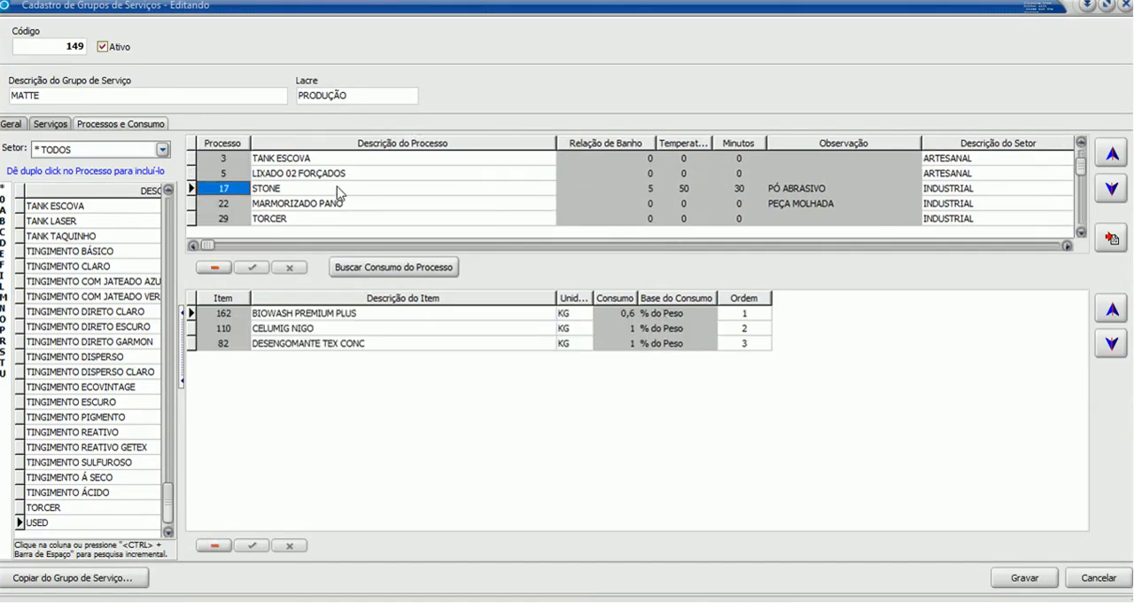
{"action": "left_click", "coordinate": [393, 342]}
{"action": "left_click", "coordinate": [397, 329]}
{"action": "left_click", "coordinate": [645, 335]}
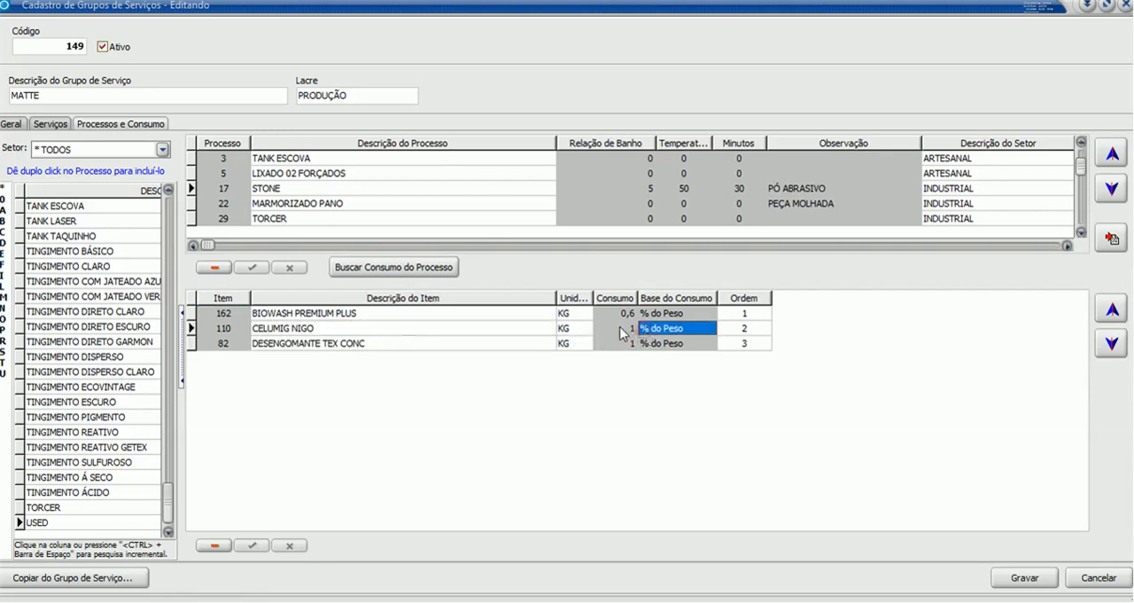
{"action": "left_click", "coordinate": [624, 330]}
{"action": "key", "text": "Up"}
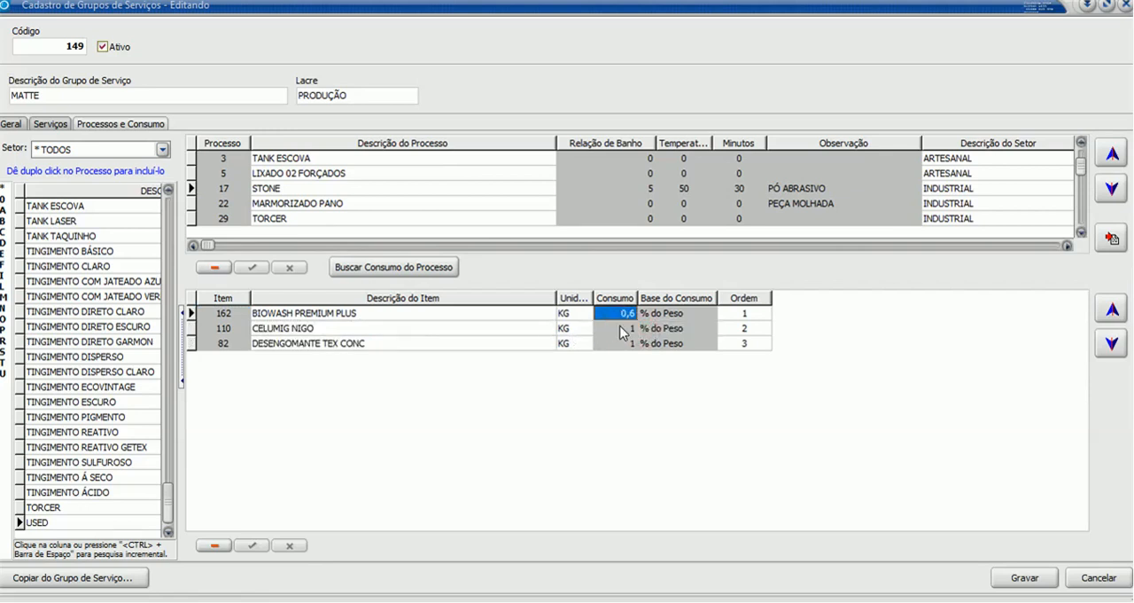
{"action": "key", "text": "Down"}
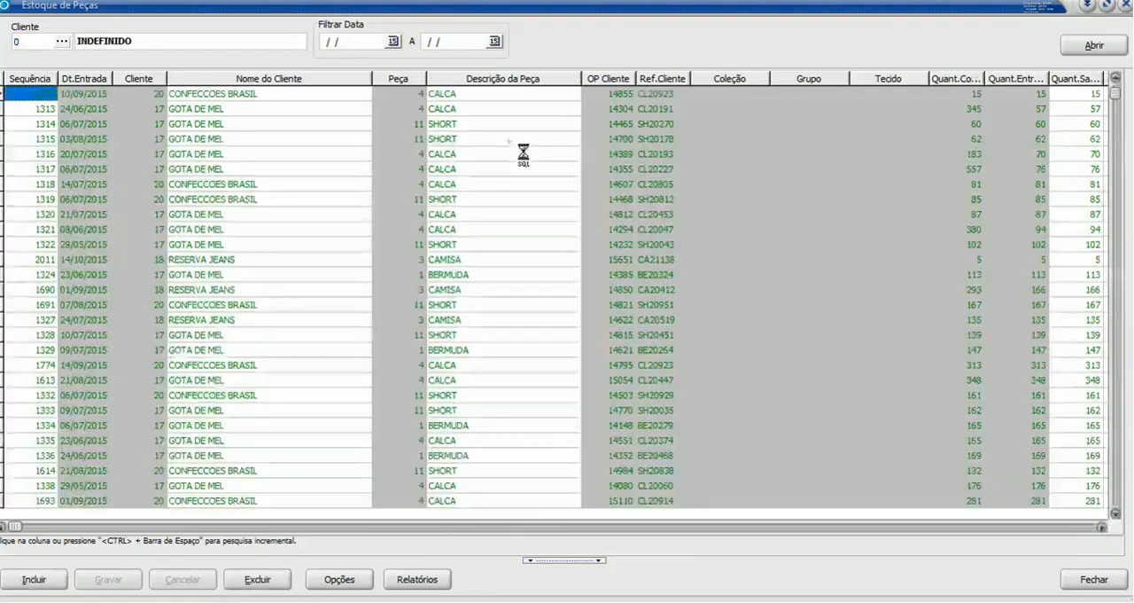
- In the parts stock, examine the entry date, client, piece and client order of the SHORT entry with reference SH20178
{"action": "left_click", "coordinate": [510, 142]}
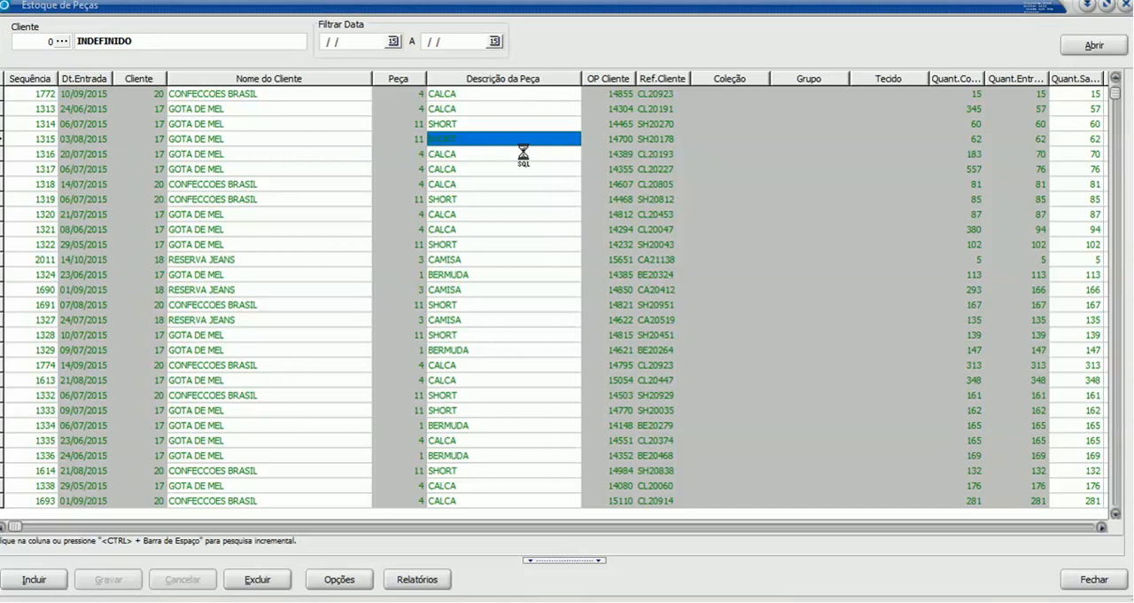
{"action": "key", "text": "Left"}
{"action": "key", "text": "Left"}
{"action": "key", "text": "Left"}
{"action": "key", "text": "Left"}
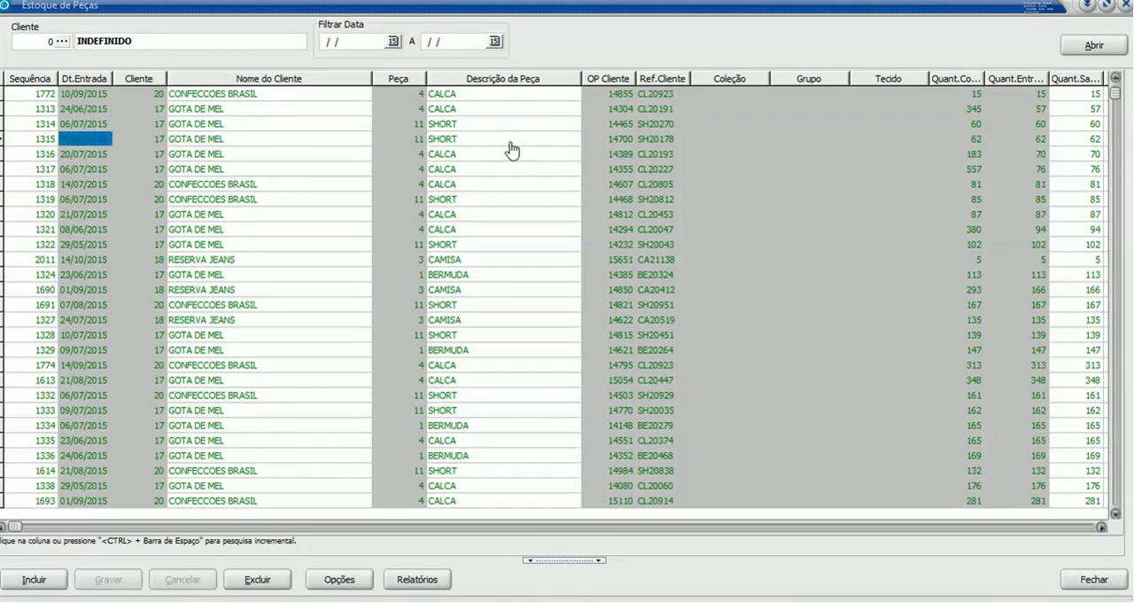
{"action": "key", "text": "Right"}
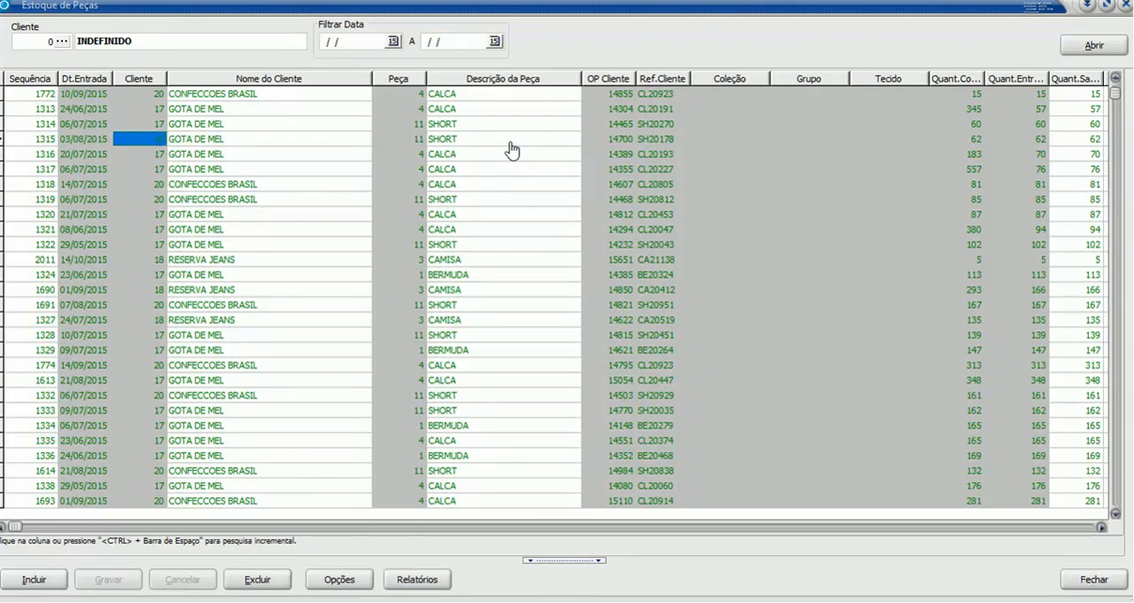
{"action": "key", "text": "Right"}
{"action": "key", "text": "Right"}
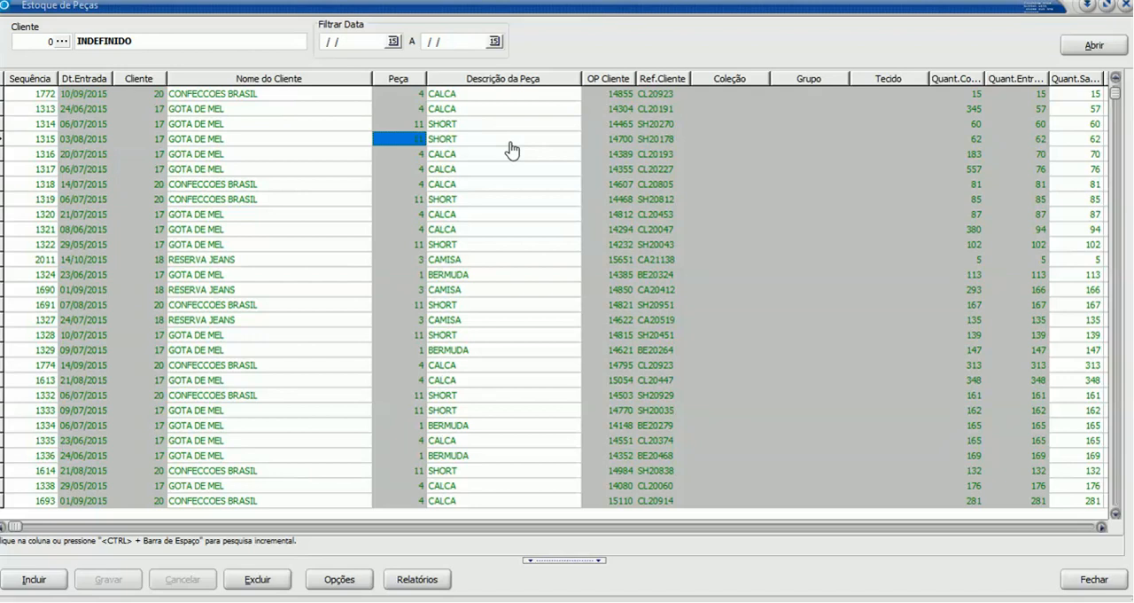
{"action": "key", "text": "Right"}
{"action": "key", "text": "Right"}
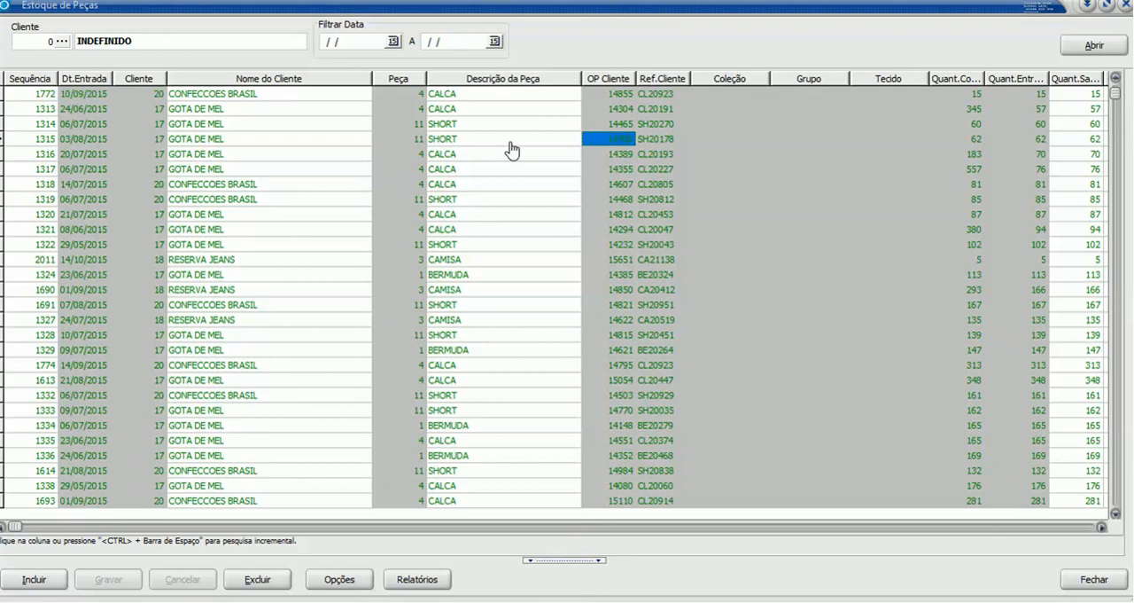
- Examine the client reference, collection, group, fabric and the cut, entry and exit quantities of the selected SHORT stock entry
{"action": "key", "text": "Right"}
{"action": "key", "text": "Right"}
{"action": "key", "text": "Right"}
{"action": "key", "text": "Right"}
{"action": "key", "text": "Right"}
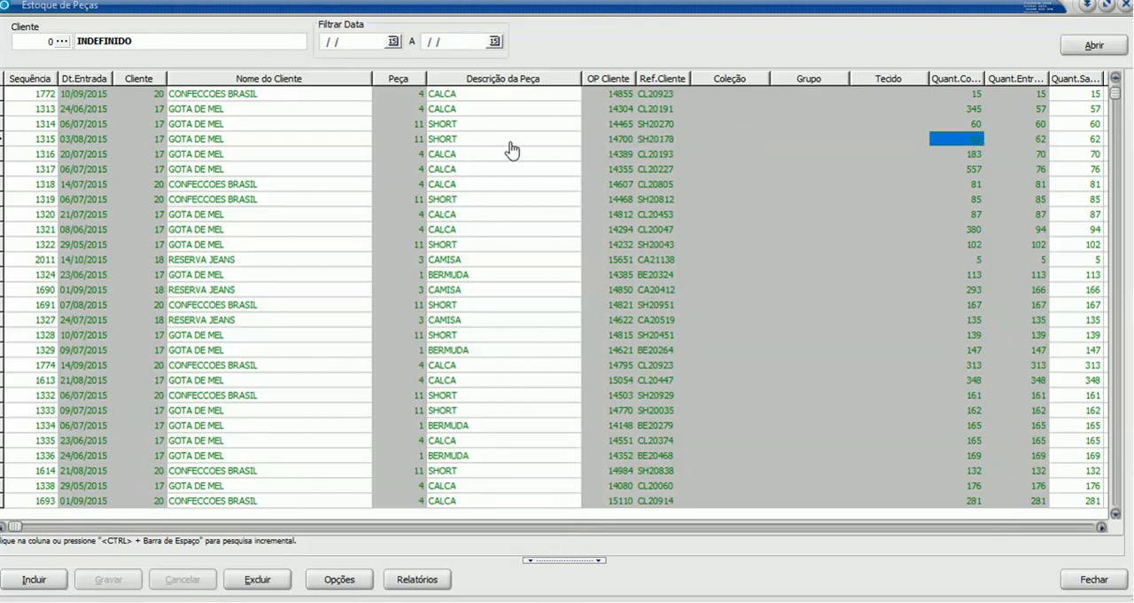
{"action": "key", "text": "Right"}
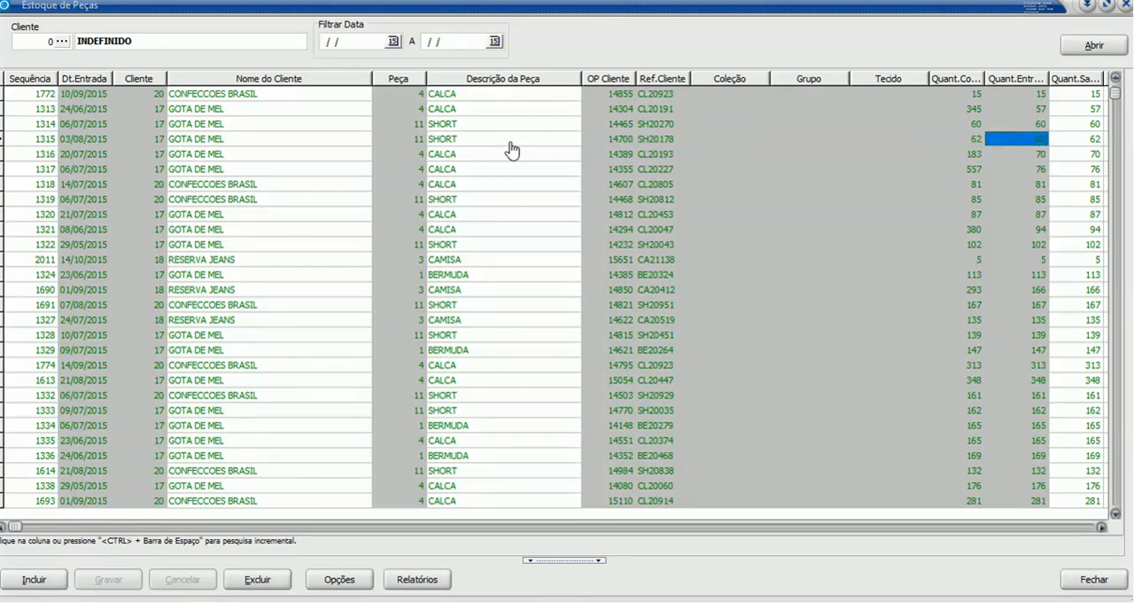
{"action": "key", "text": "Right"}
{"action": "key", "text": "Right"}
{"action": "key", "text": "Right"}
{"action": "key", "text": "Left"}
{"action": "key", "text": "Left"}
{"action": "key", "text": "Left"}
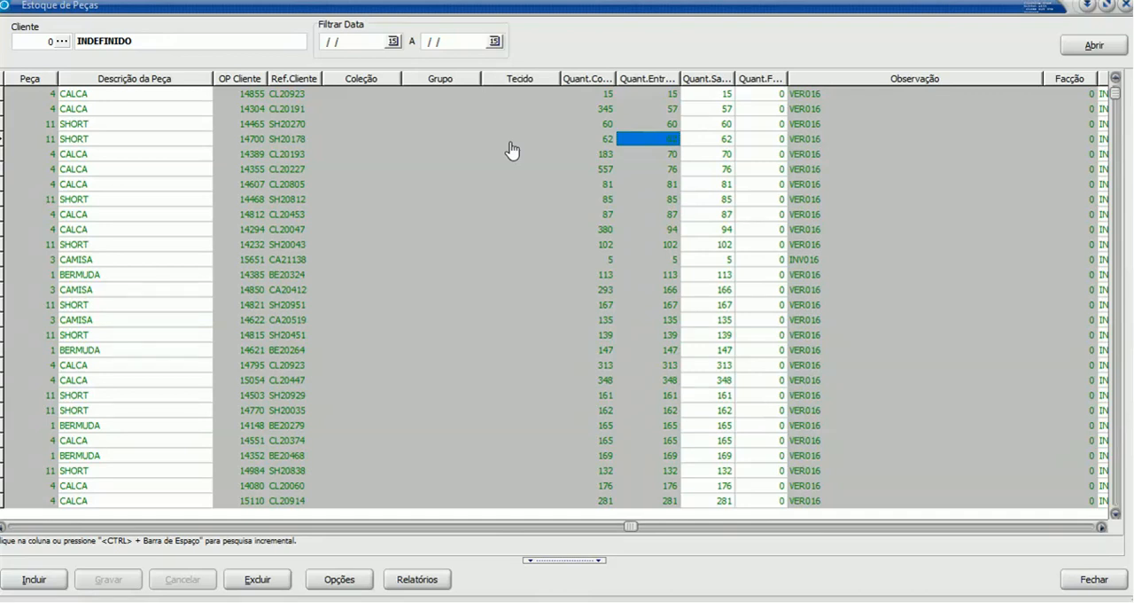
- Generate the parts stock report without any filters, preview it and close the report
{"action": "left_click", "coordinate": [427, 578]}
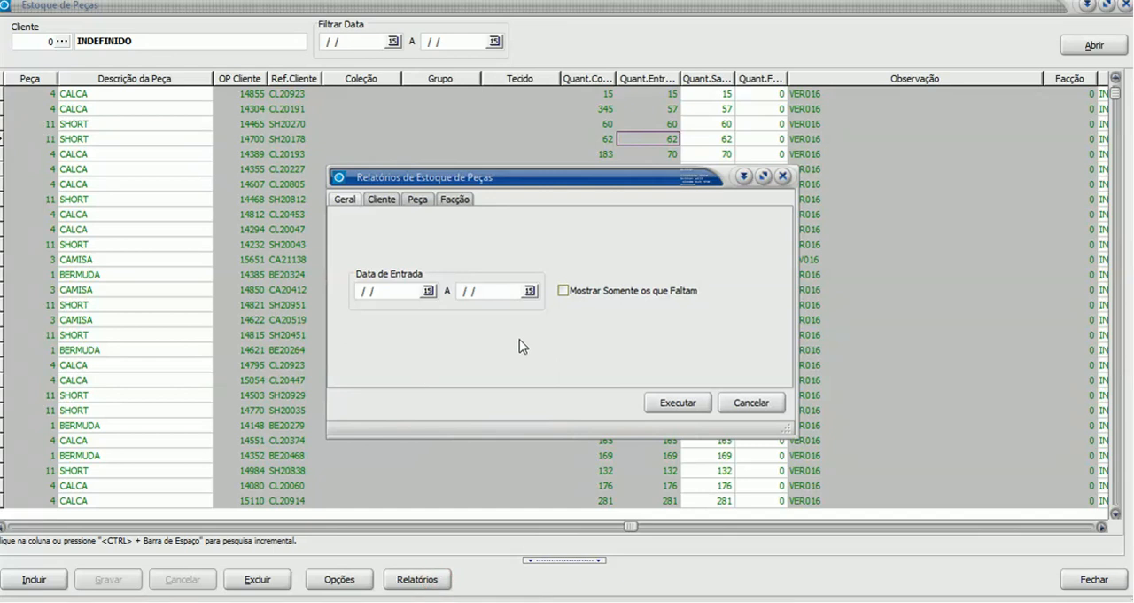
{"action": "left_click", "coordinate": [678, 403]}
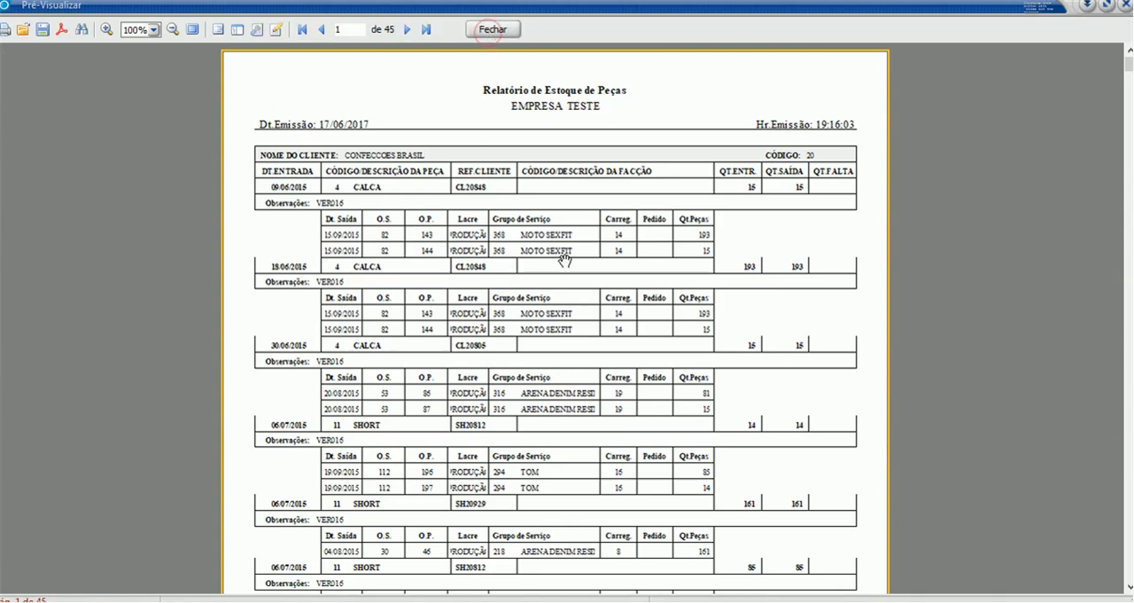
{"action": "left_click", "coordinate": [493, 35]}
{"action": "left_click", "coordinate": [749, 401]}
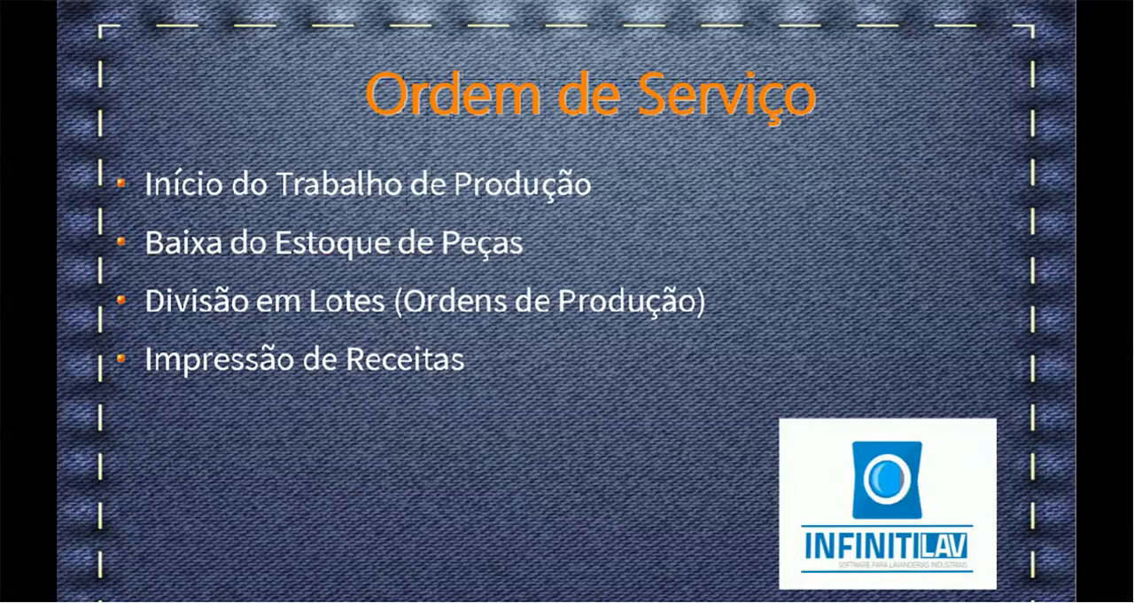
- Switch to InfinitiLav, open the service orders search and list all service orders
{"action": "key", "text": "alt+Tab"}
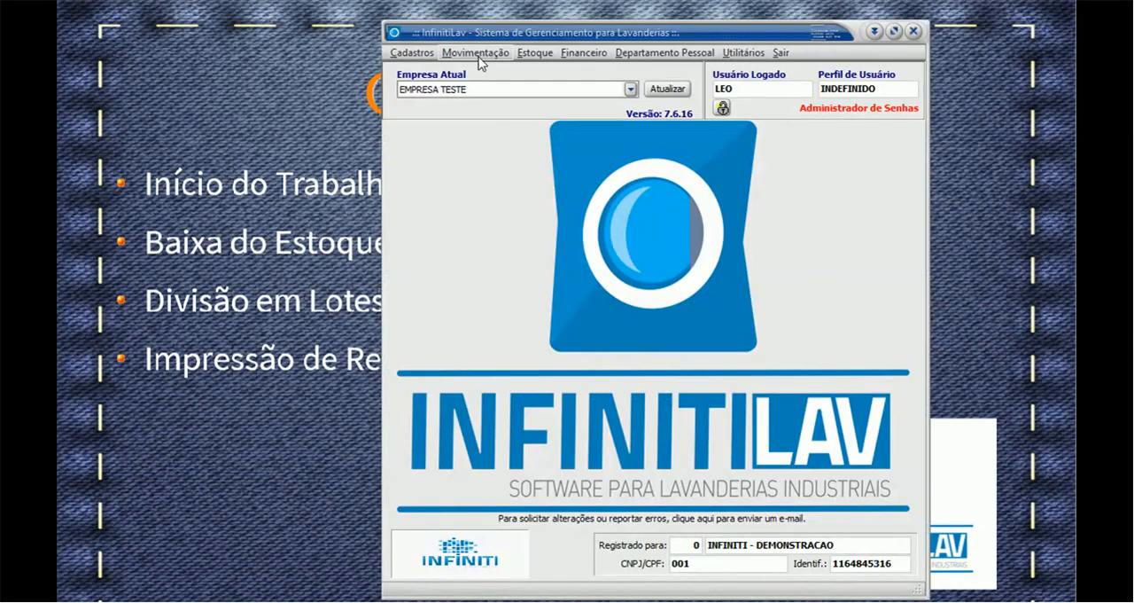
{"action": "left_click", "coordinate": [476, 52]}
{"action": "left_click", "coordinate": [521, 71]}
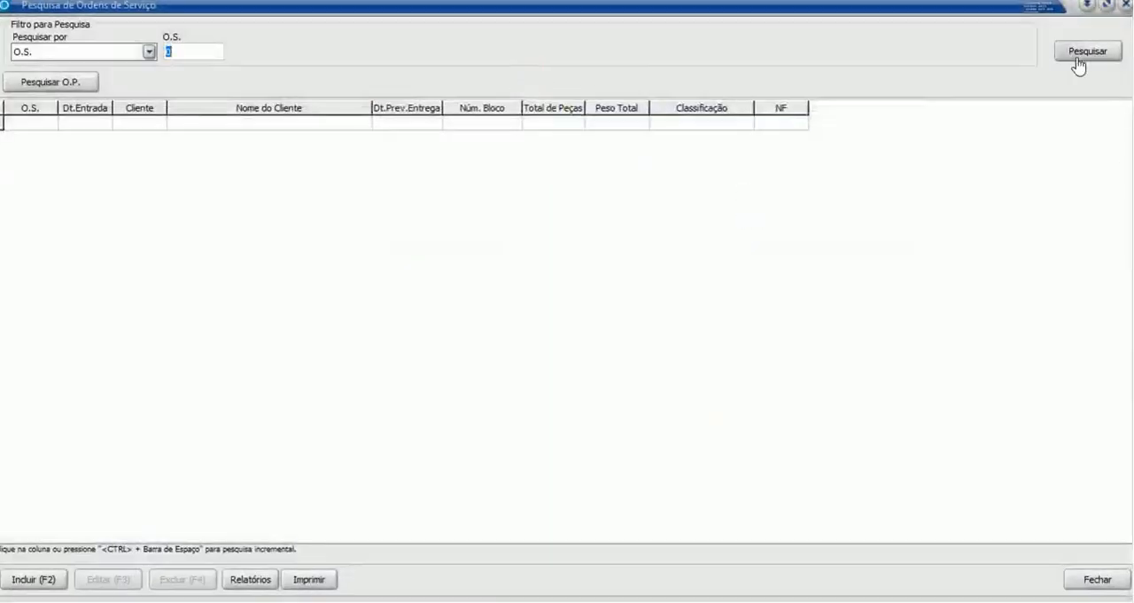
{"action": "left_click", "coordinate": [1081, 55]}
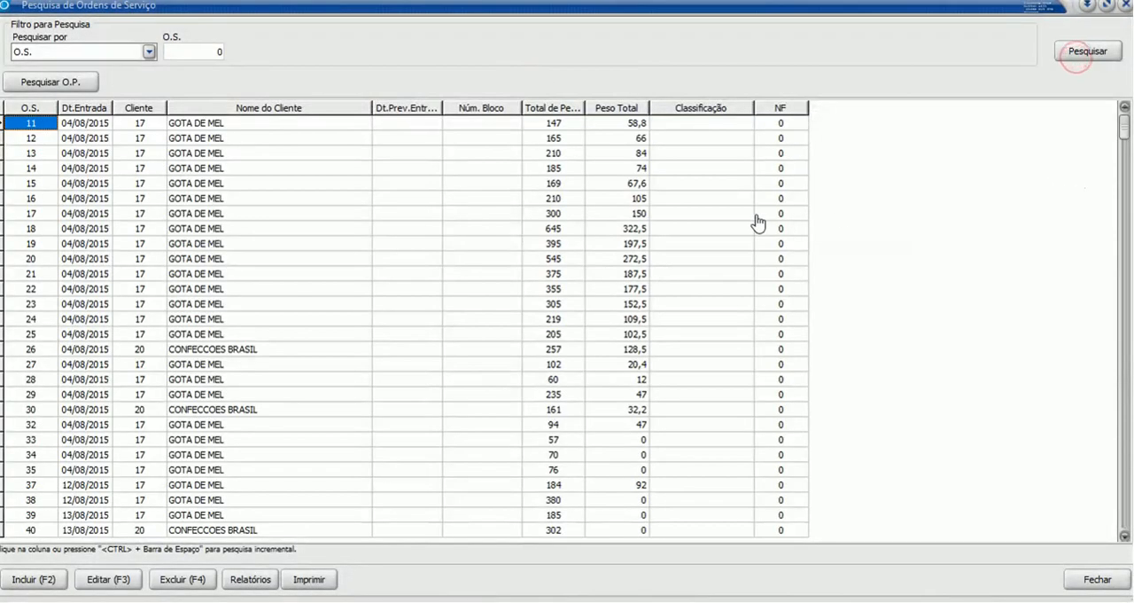
- Open the CONFECCOES BRASIL service order dated 04/03/2016, the last one for that client, for editing
{"action": "left_click_drag", "start_coordinate": [1123, 127], "coordinate": [1123, 518]}
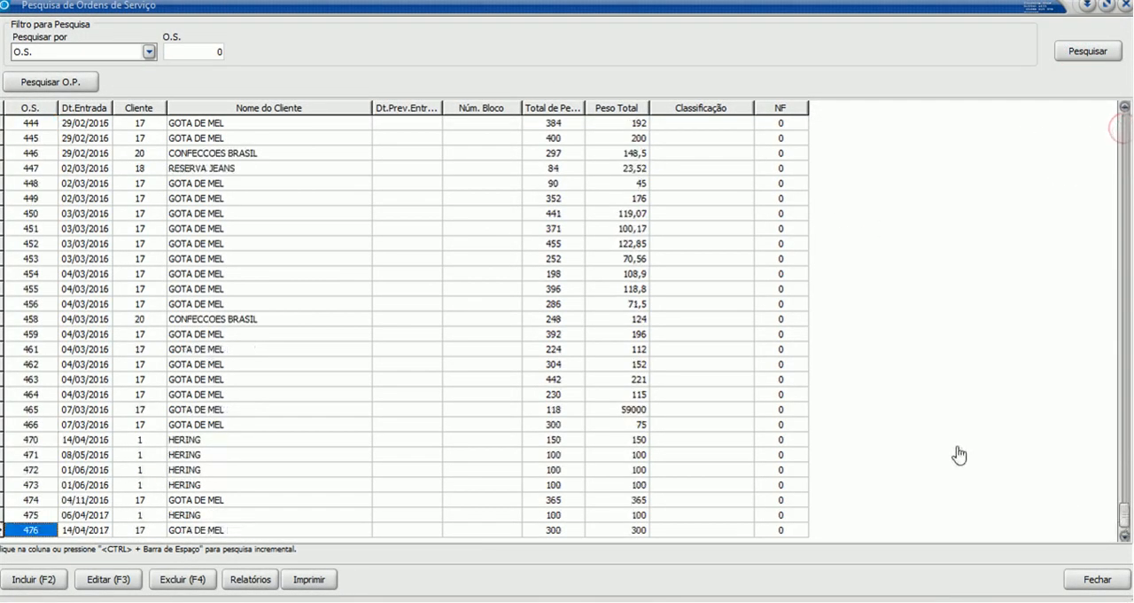
{"action": "left_click", "coordinate": [227, 323]}
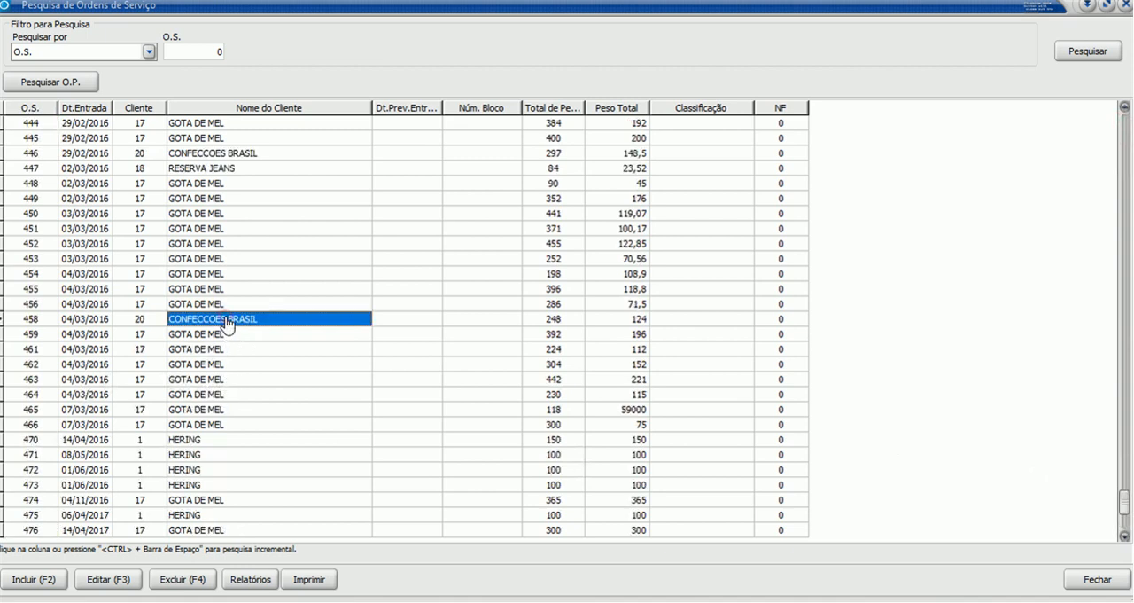
{"action": "left_click", "coordinate": [110, 579]}
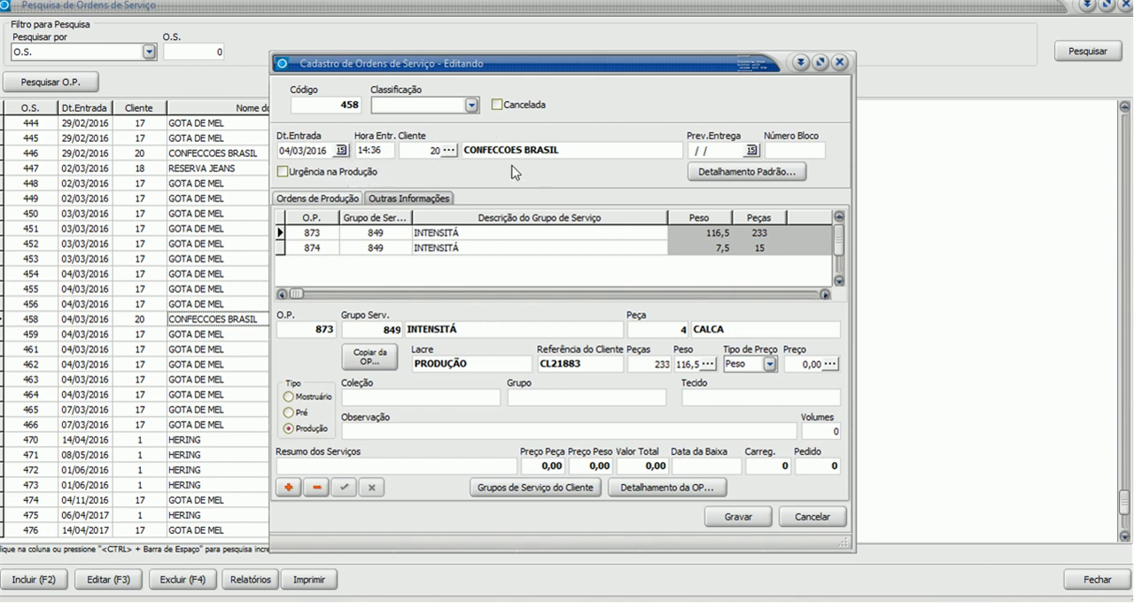
- Examine the service order's default details, including its default data and the exit quantities of its two CALCA stock entries
{"action": "left_click", "coordinate": [769, 173]}
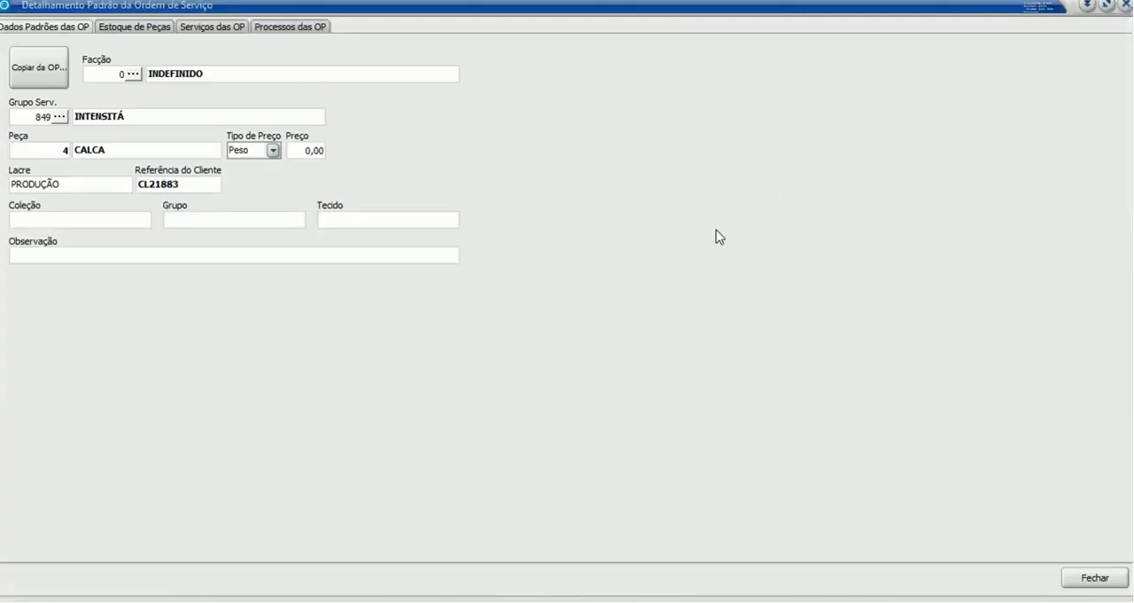
{"action": "left_click", "coordinate": [139, 27]}
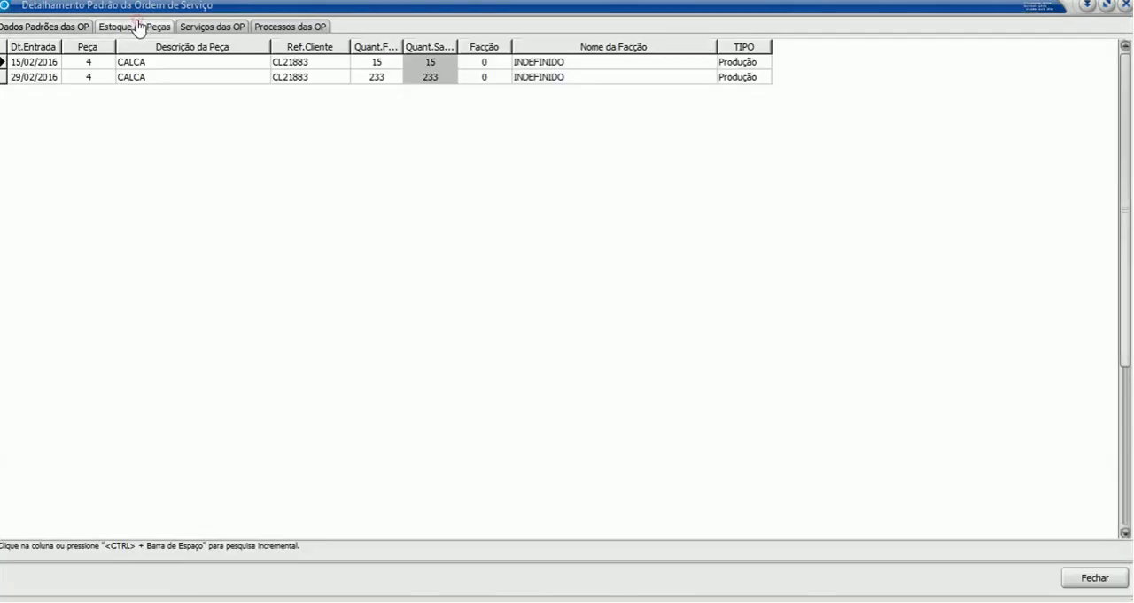
{"action": "left_click", "coordinate": [448, 62]}
{"action": "left_click", "coordinate": [453, 77]}
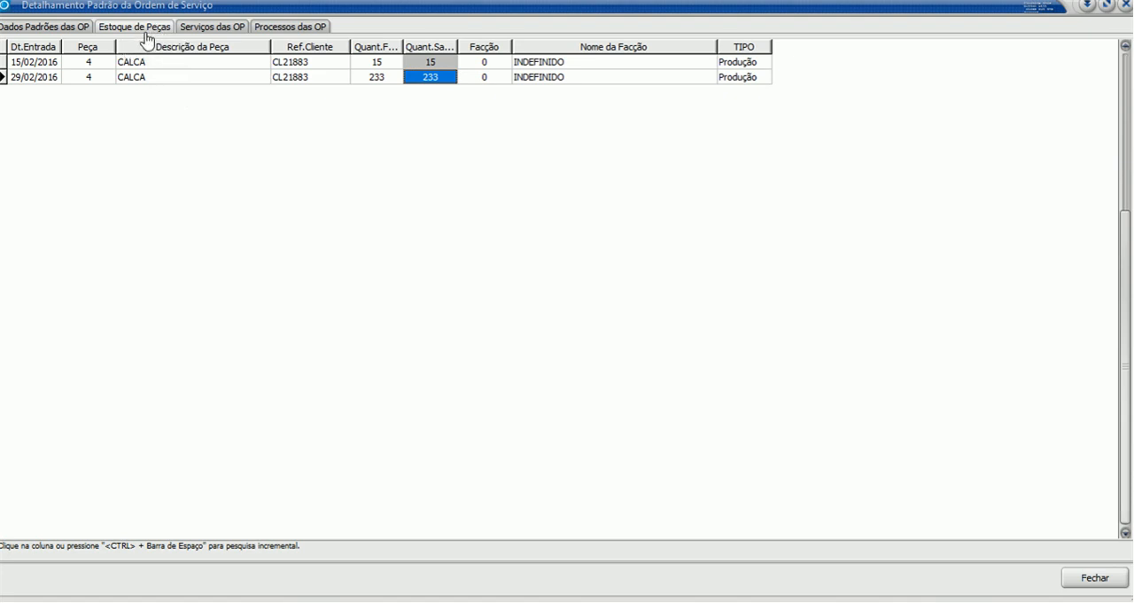
{"action": "left_click", "coordinate": [178, 68]}
{"action": "left_click", "coordinate": [416, 77]}
{"action": "left_click", "coordinate": [55, 26]}
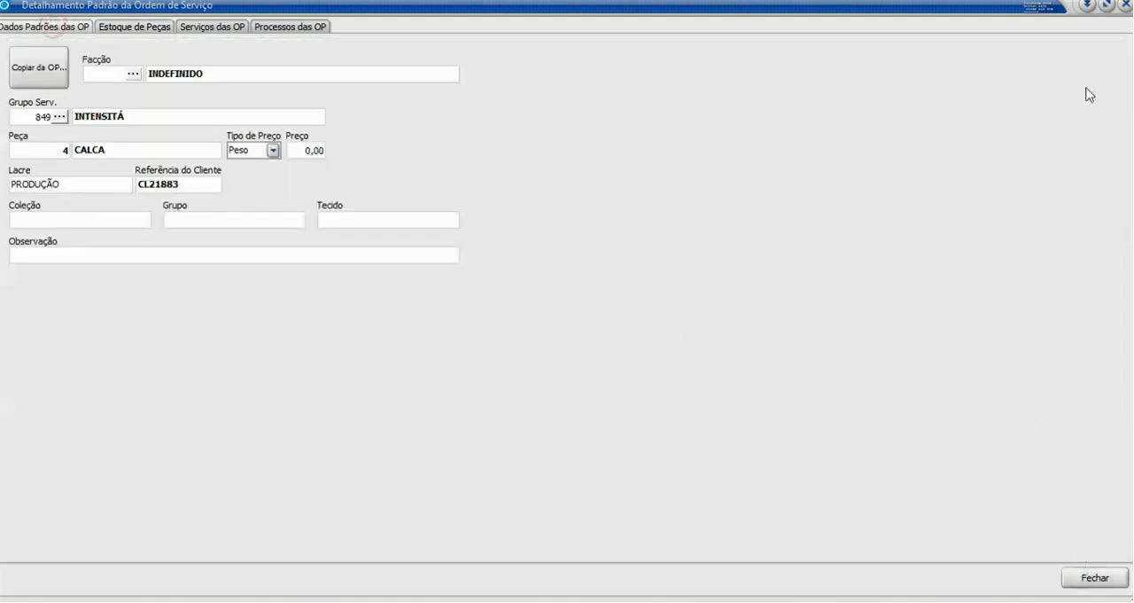
{"action": "left_click", "coordinate": [1107, 6]}
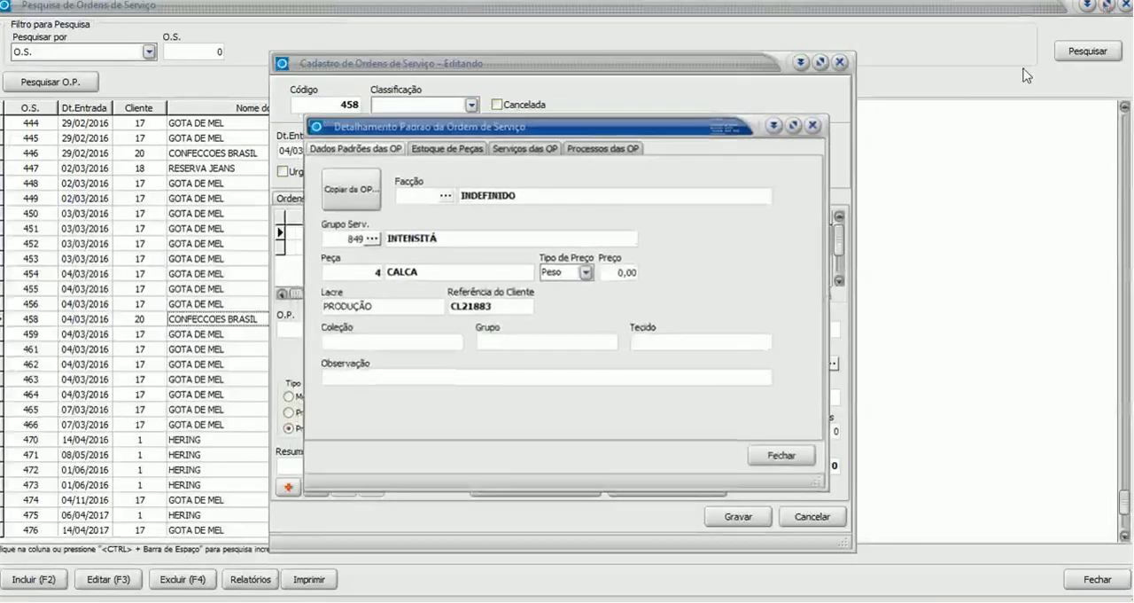
{"action": "left_click", "coordinate": [783, 455]}
- Compare the service group, piece and client reference of the order's two INTENSITÁ production orders
{"action": "left_click", "coordinate": [400, 234]}
{"action": "left_click", "coordinate": [453, 249]}
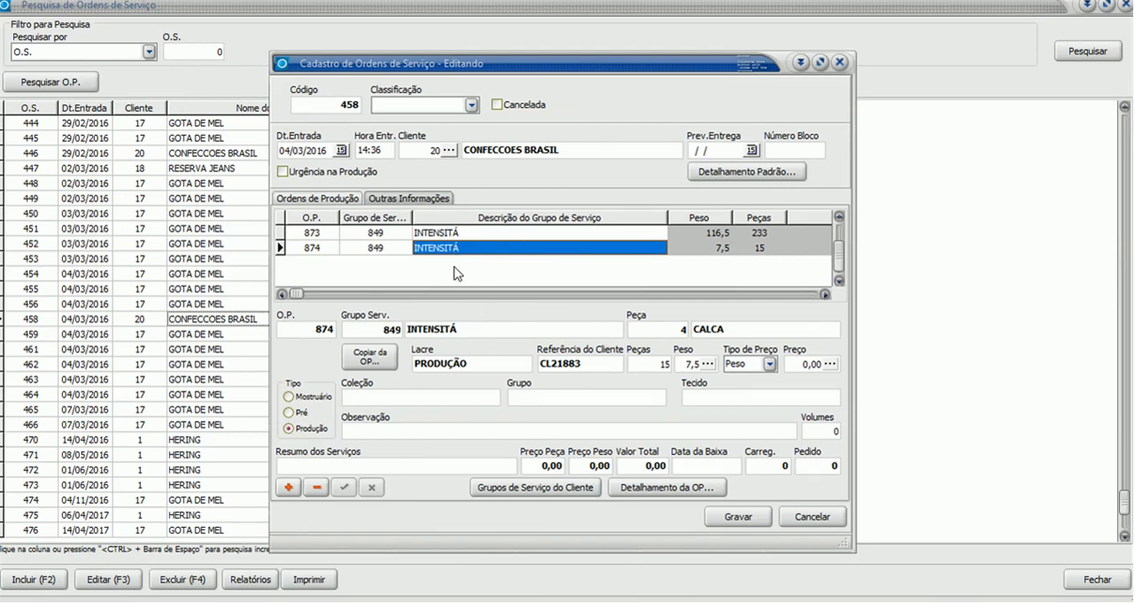
{"action": "left_click", "coordinate": [500, 235]}
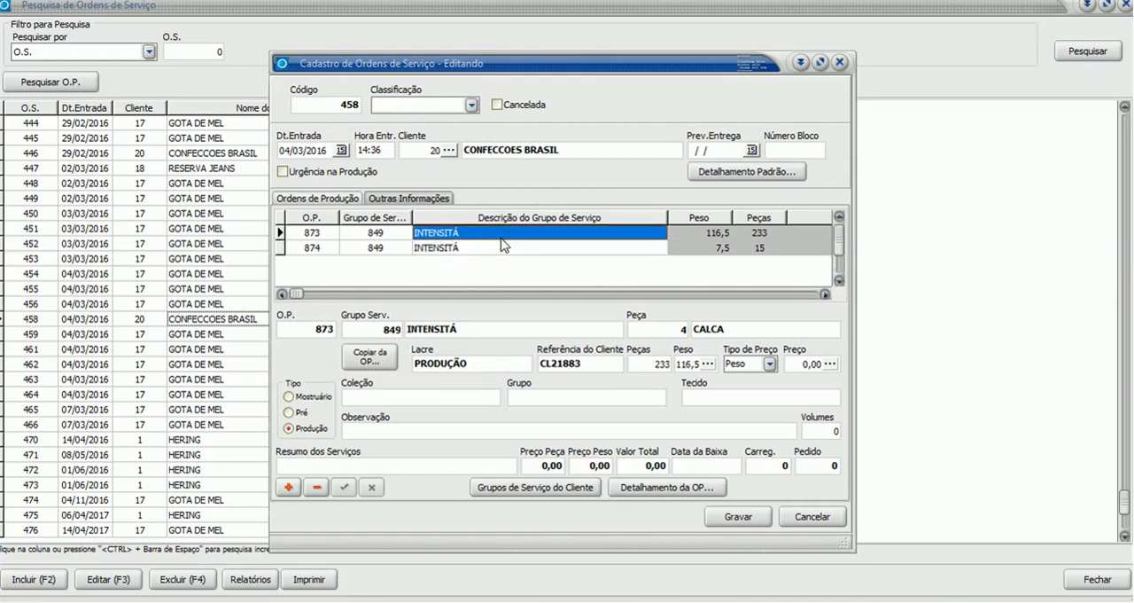
{"action": "left_click", "coordinate": [336, 233]}
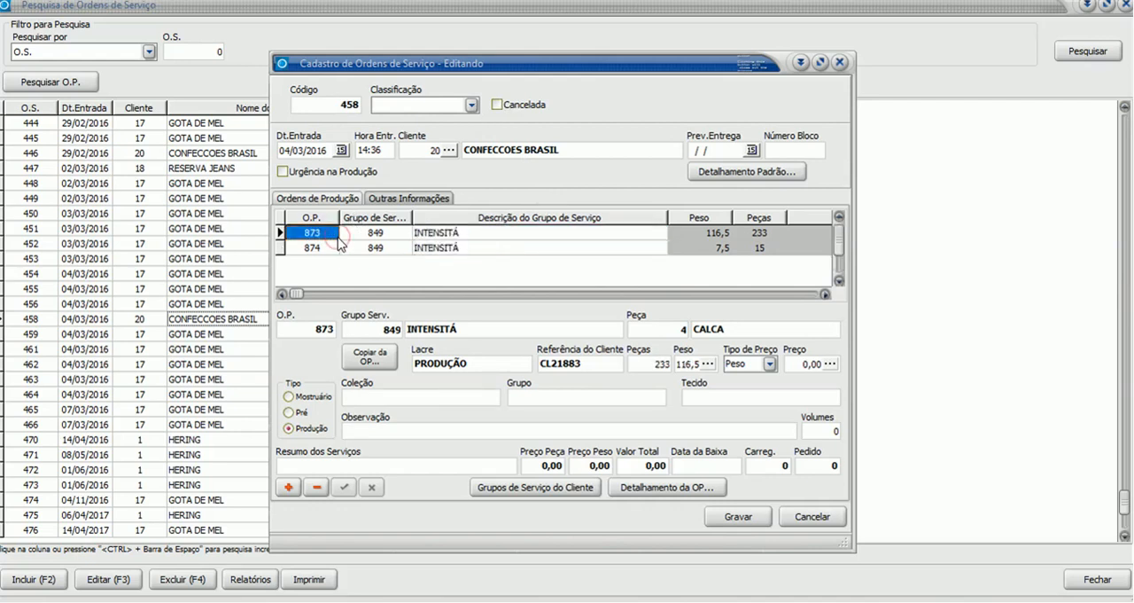
{"action": "left_click", "coordinate": [322, 250]}
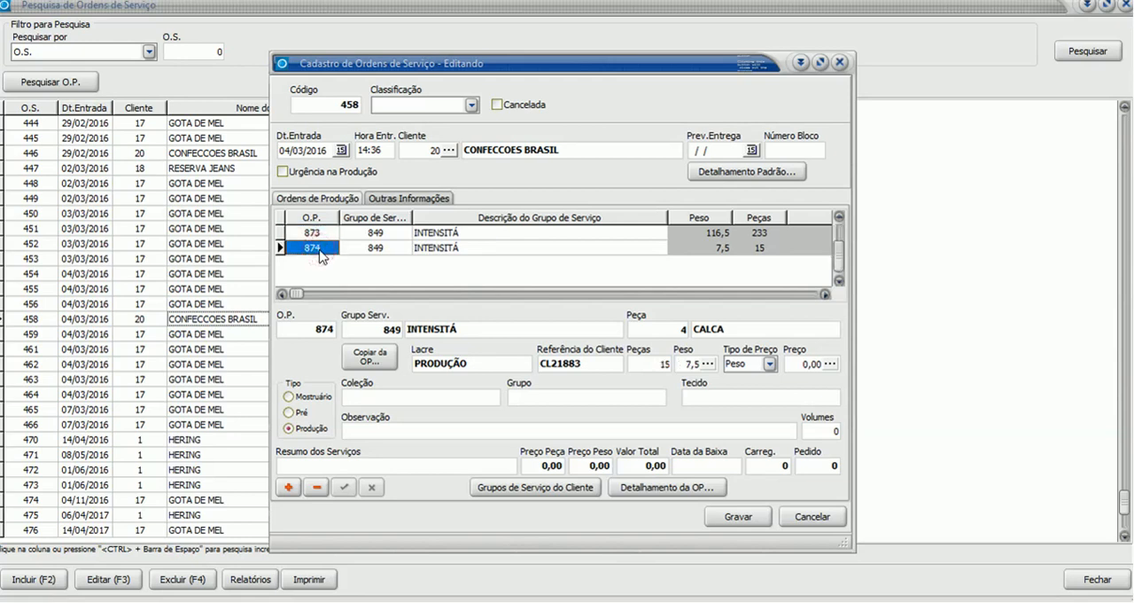
- Compare the weight and piece quantities of the two production orders
{"action": "left_click", "coordinate": [691, 247]}
{"action": "left_click", "coordinate": [701, 233]}
{"action": "left_click", "coordinate": [707, 247]}
{"action": "left_click", "coordinate": [707, 233]}
{"action": "left_click", "coordinate": [711, 248]}
{"action": "key", "text": "Tab"}
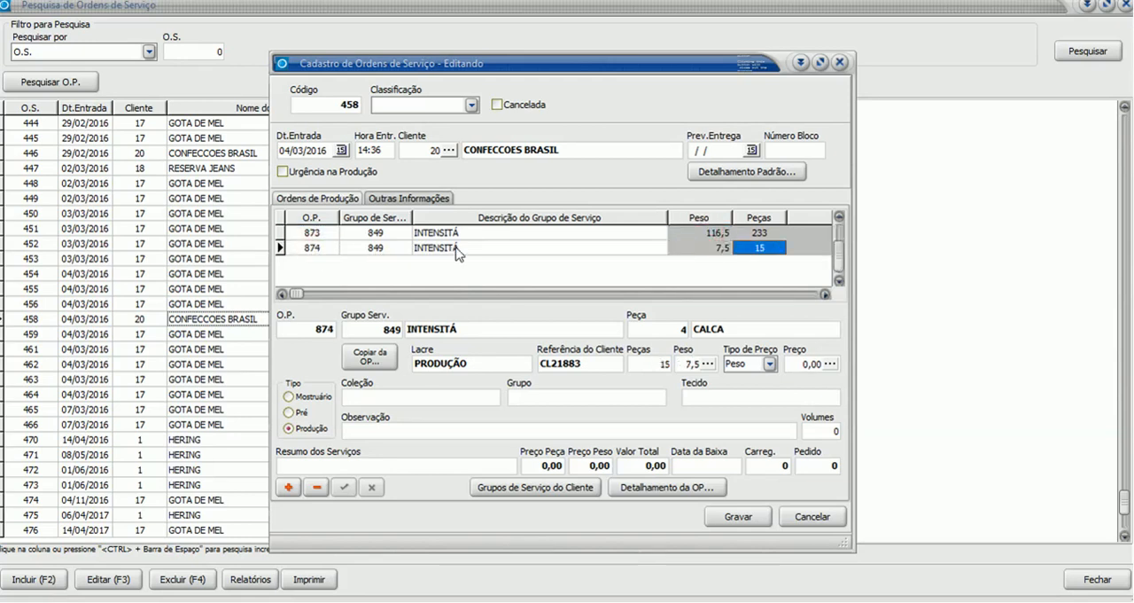
- Save the service order and print the recipes of its production orders
{"action": "left_click", "coordinate": [736, 517]}
{"action": "left_click", "coordinate": [282, 581]}
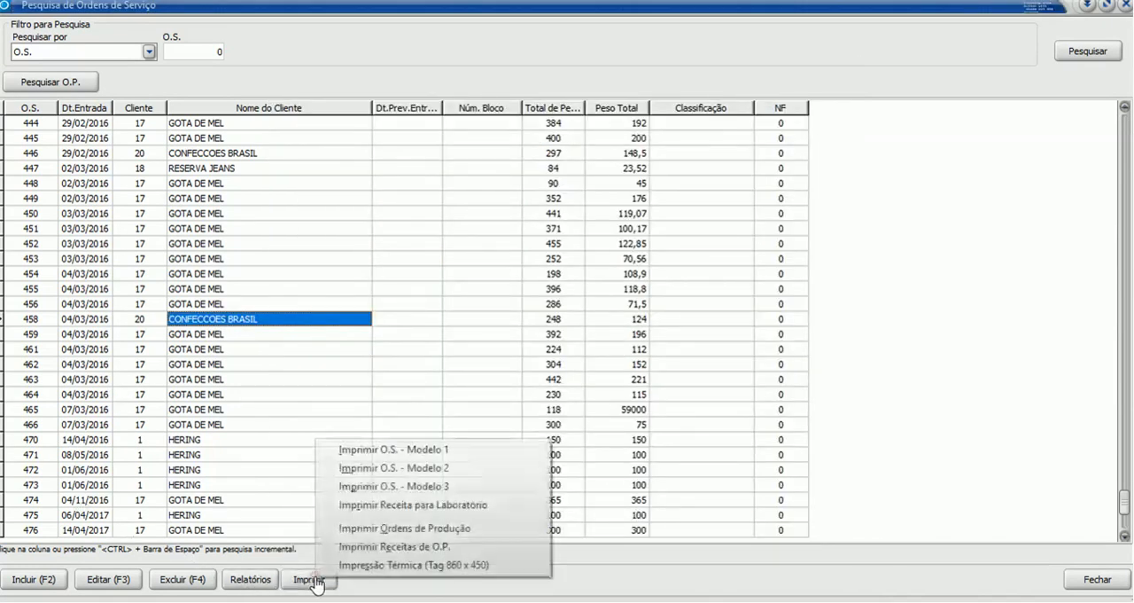
{"action": "left_click", "coordinate": [416, 546]}
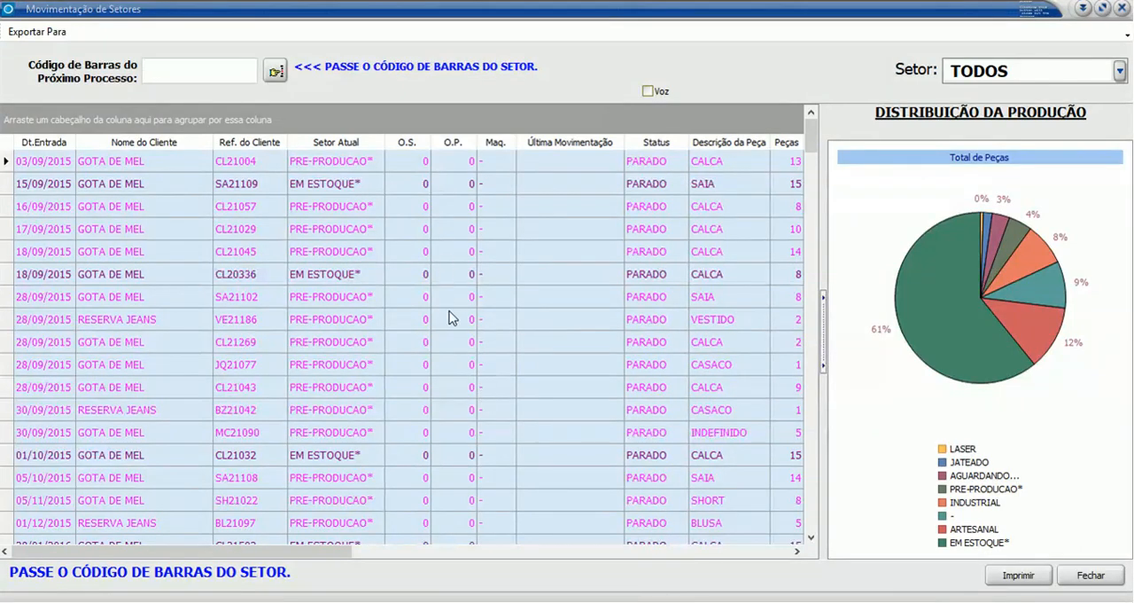
- Look through the stock and pre-production entries in the sector movement list and examine the current sector of SHORT SH21319
{"action": "left_click", "coordinate": [537, 303]}
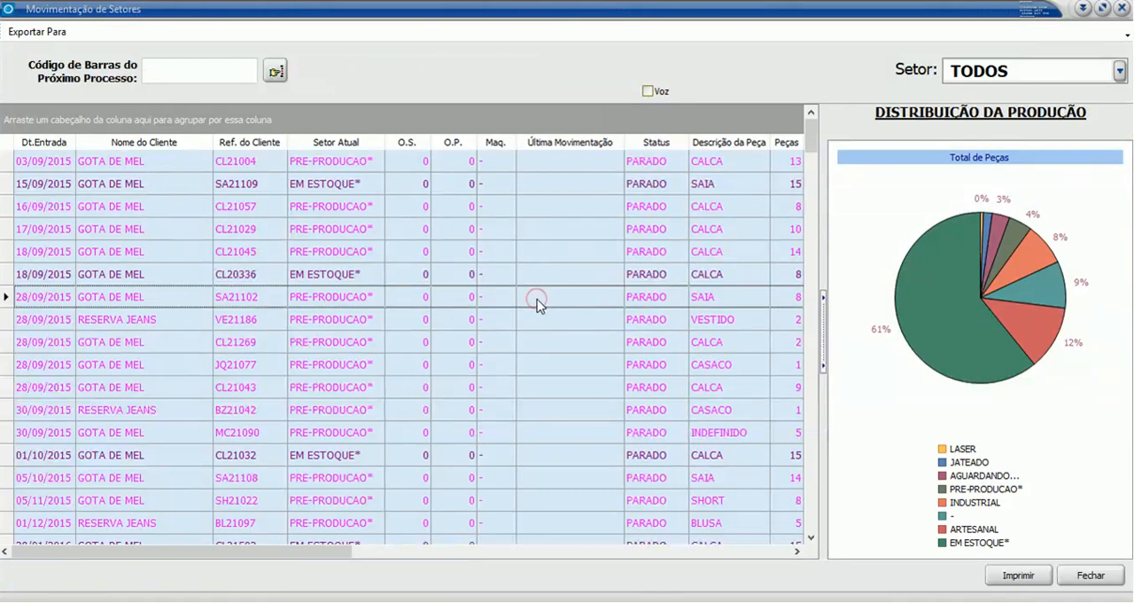
{"action": "scroll", "coordinate": [537, 304], "scroll_direction": "down", "scroll_amount": 5}
{"action": "scroll", "coordinate": [537, 304], "scroll_direction": "down", "scroll_amount": 10}
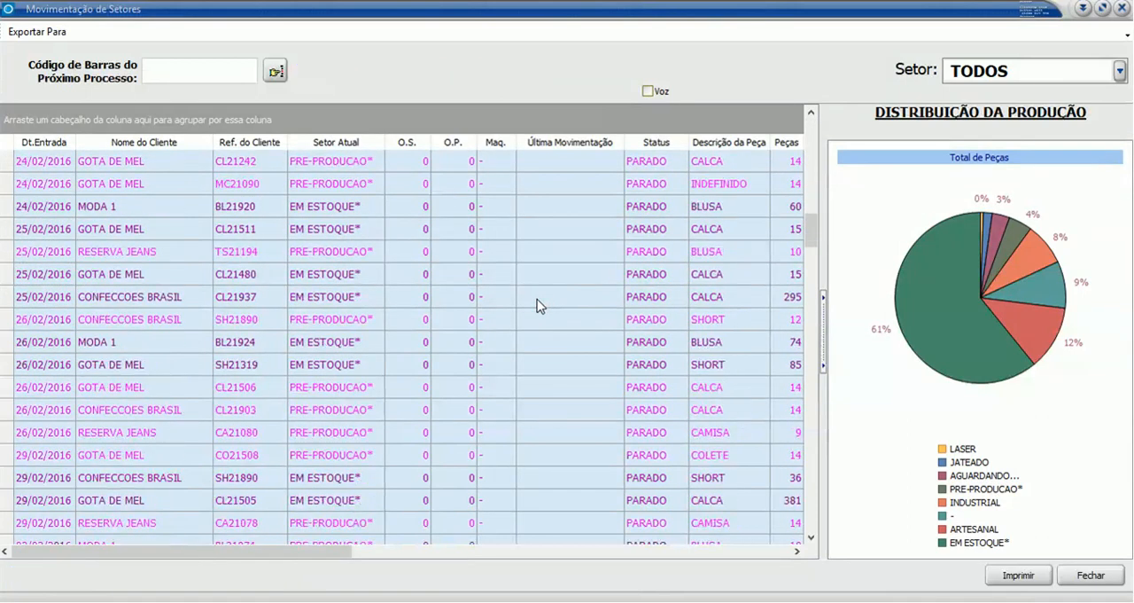
{"action": "scroll", "coordinate": [537, 301], "scroll_direction": "down", "scroll_amount": 10}
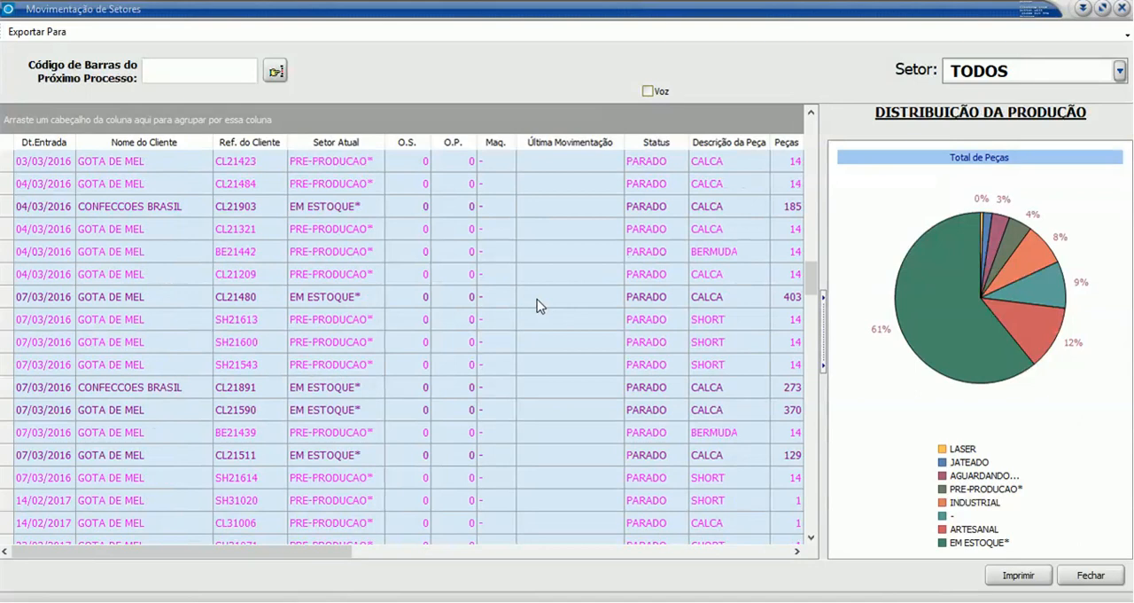
{"action": "scroll", "coordinate": [537, 305], "scroll_direction": "down", "scroll_amount": 8}
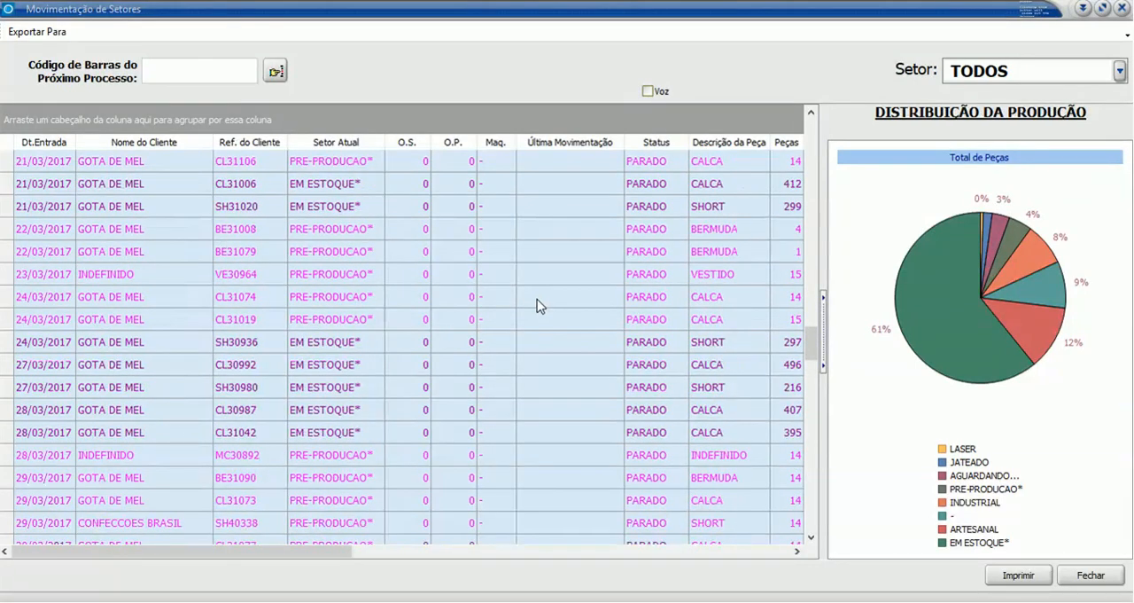
{"action": "scroll", "coordinate": [537, 304], "scroll_direction": "up", "scroll_amount": 10}
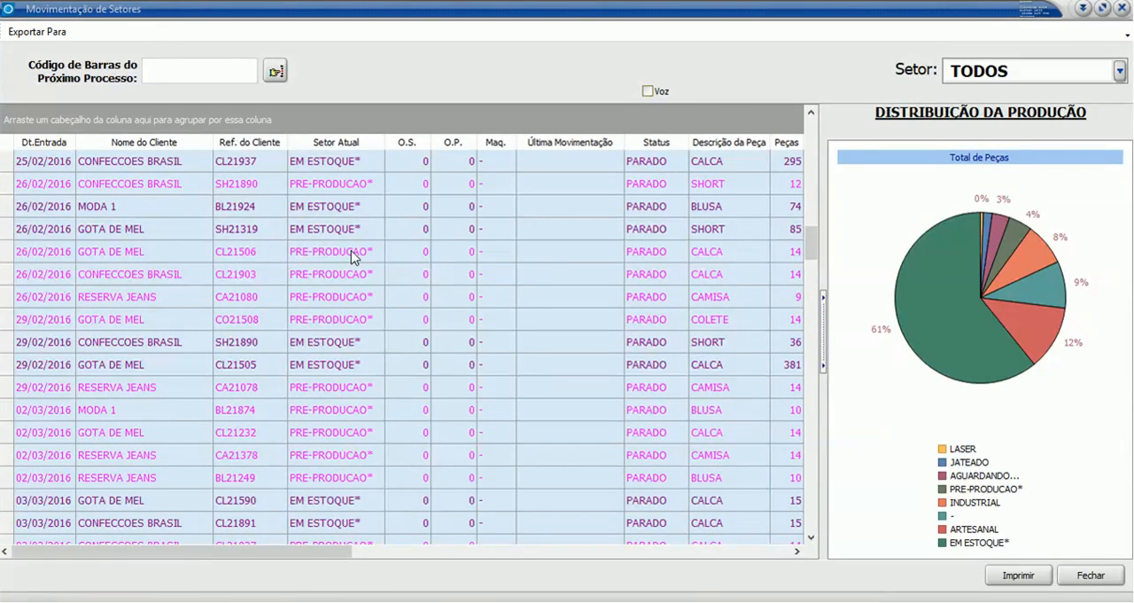
{"action": "left_click", "coordinate": [177, 228]}
{"action": "left_click", "coordinate": [356, 228]}
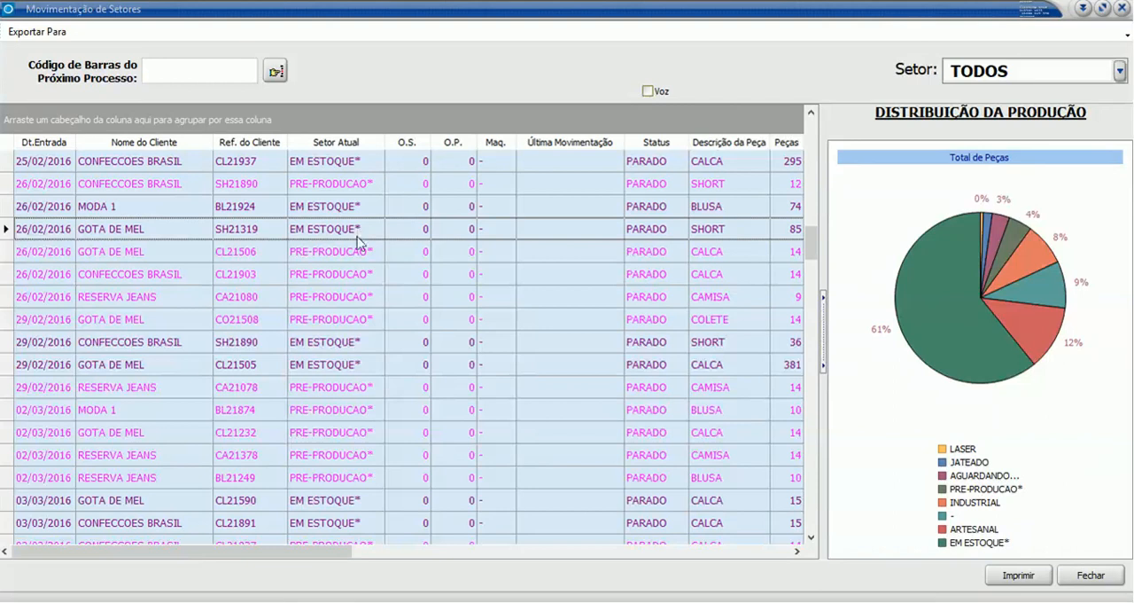
- Find the orders already in production and examine the sector and last movement of the BRASIL JEANS CASACO on machine 02/2
{"action": "scroll", "coordinate": [360, 266], "scroll_direction": "down", "scroll_amount": 5}
{"action": "scroll", "coordinate": [360, 275], "scroll_direction": "down", "scroll_amount": 15}
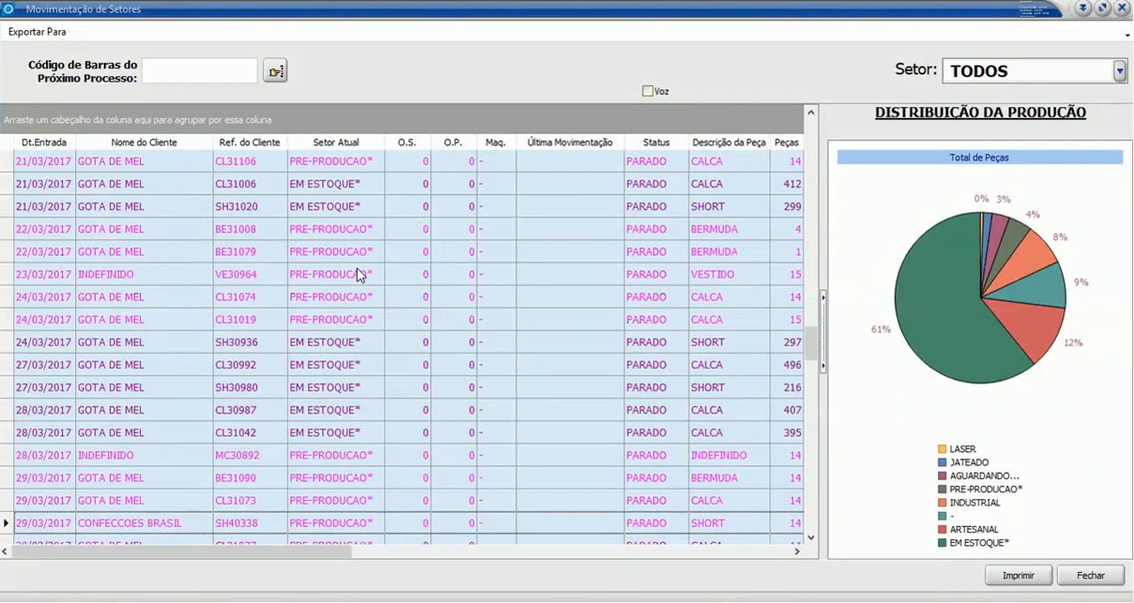
{"action": "scroll", "coordinate": [360, 275], "scroll_direction": "down", "scroll_amount": 5}
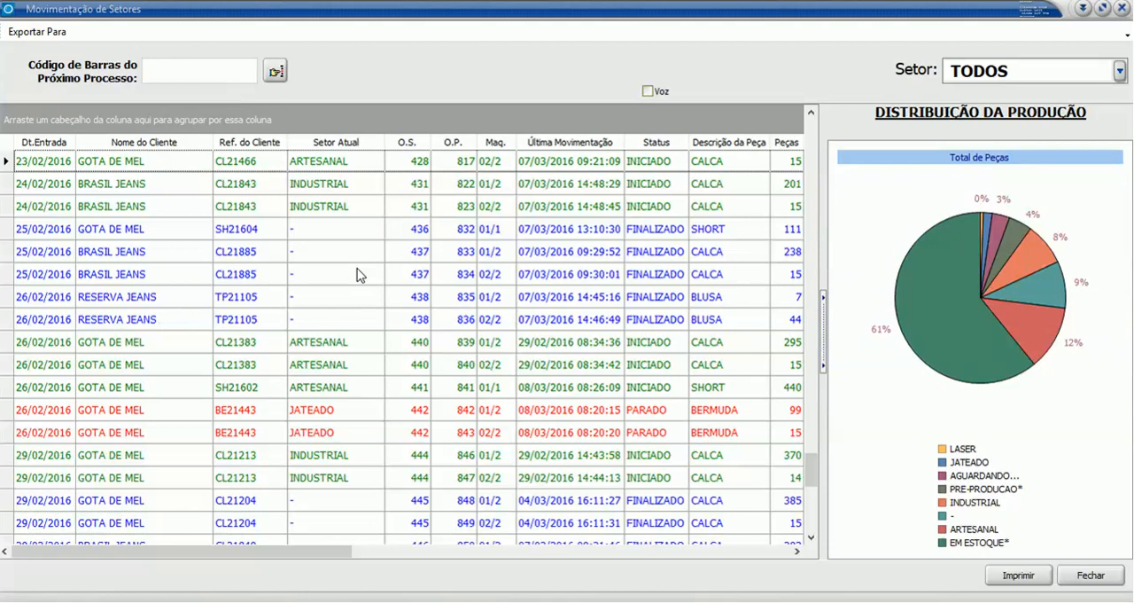
{"action": "scroll", "coordinate": [358, 274], "scroll_direction": "up", "scroll_amount": 5}
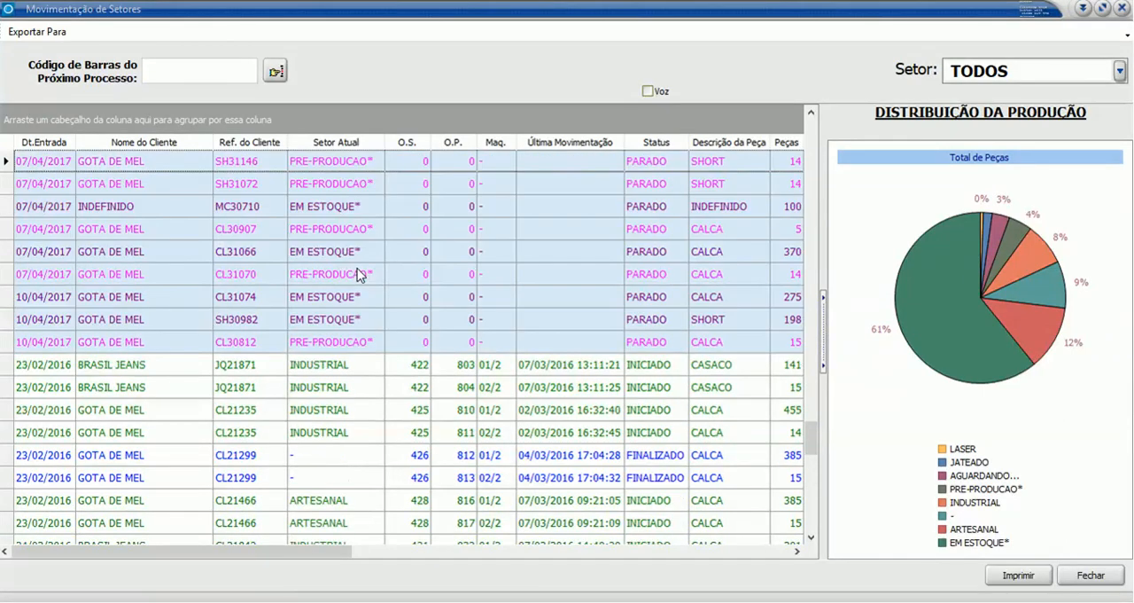
{"action": "left_click", "coordinate": [324, 390]}
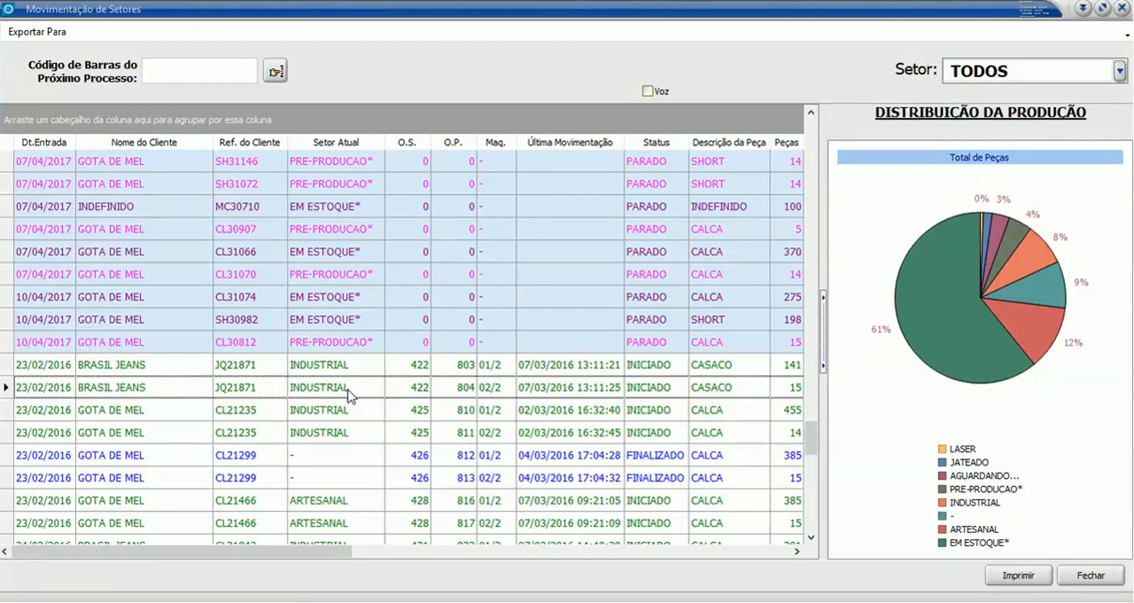
- Compare the stopped BERMUDA BE21443 in the JATEADO sector with the finished SH21604 and CL21885 entries and their last movements
{"action": "scroll", "coordinate": [347, 395], "scroll_direction": "down", "scroll_amount": 5}
{"action": "left_click", "coordinate": [285, 433]}
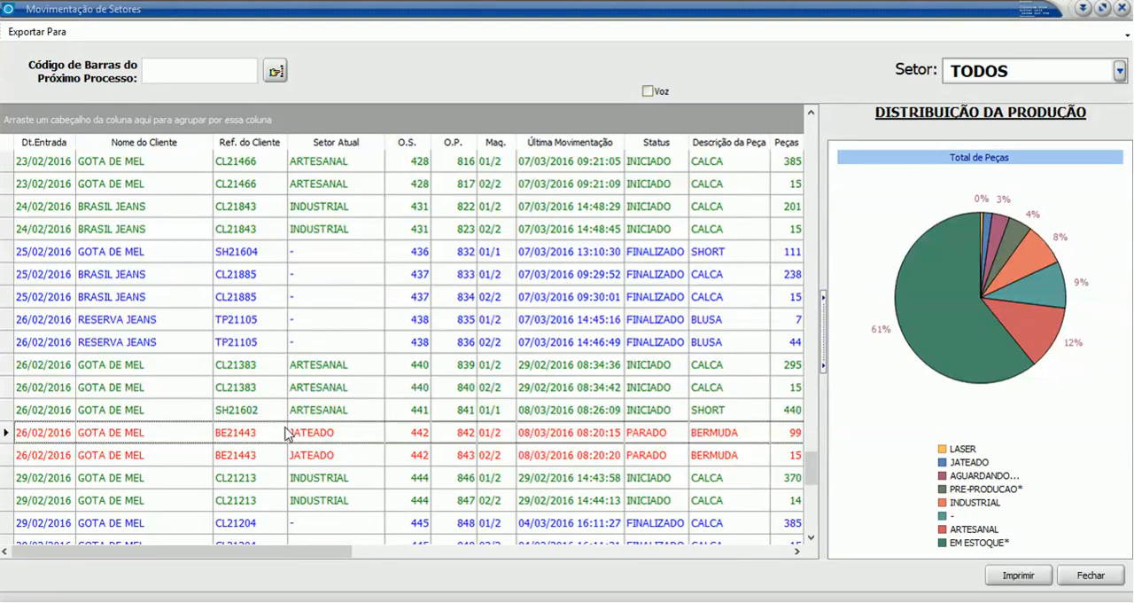
{"action": "left_click", "coordinate": [528, 255]}
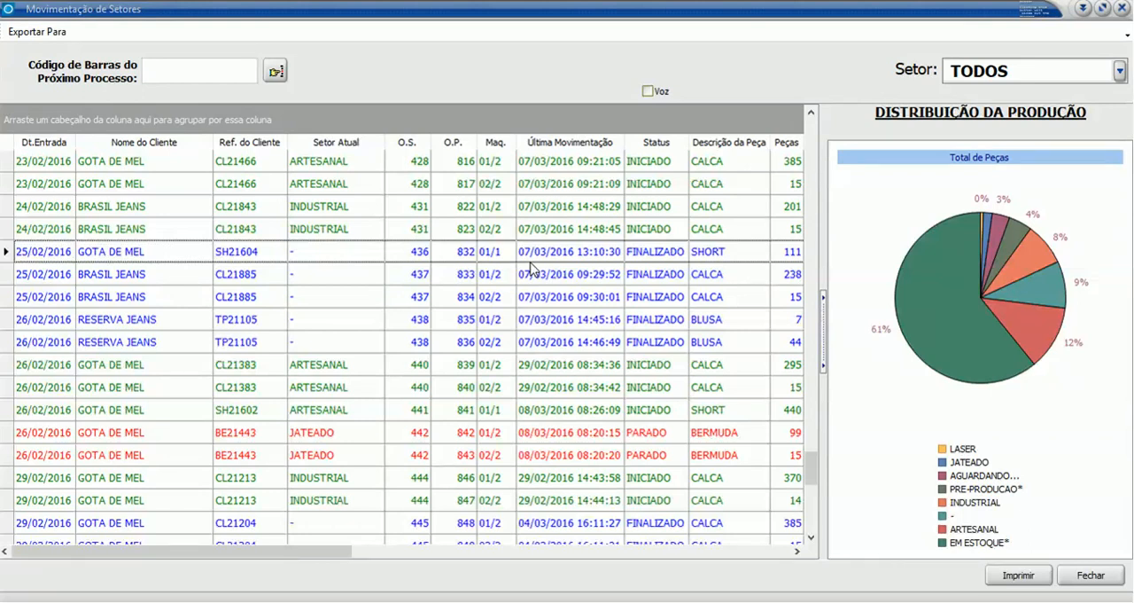
{"action": "left_click", "coordinate": [592, 300]}
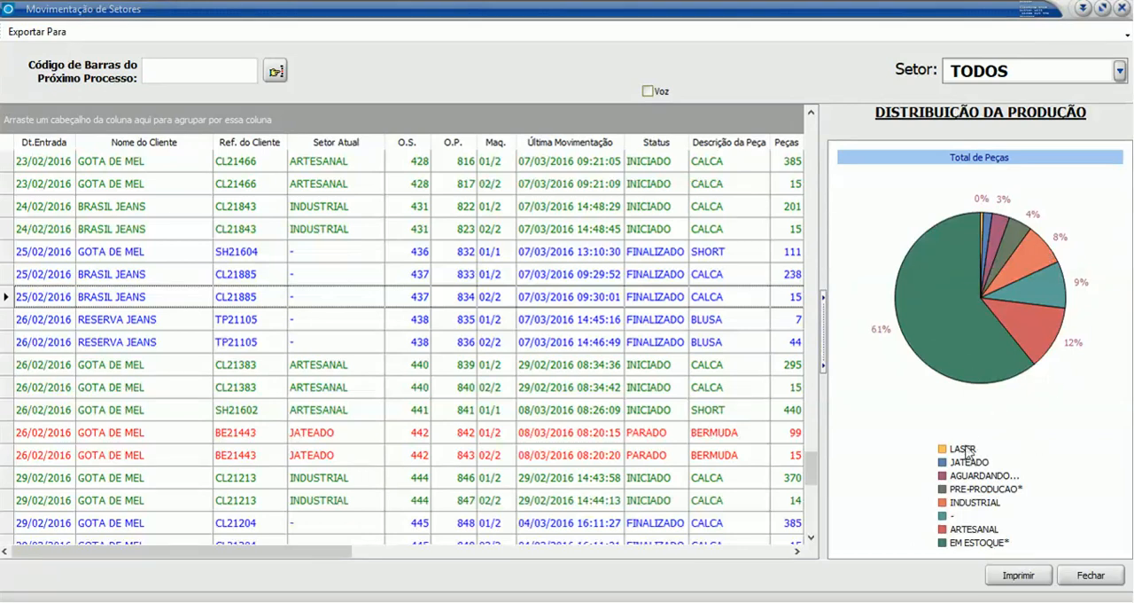
{"action": "left_click", "coordinate": [500, 278]}
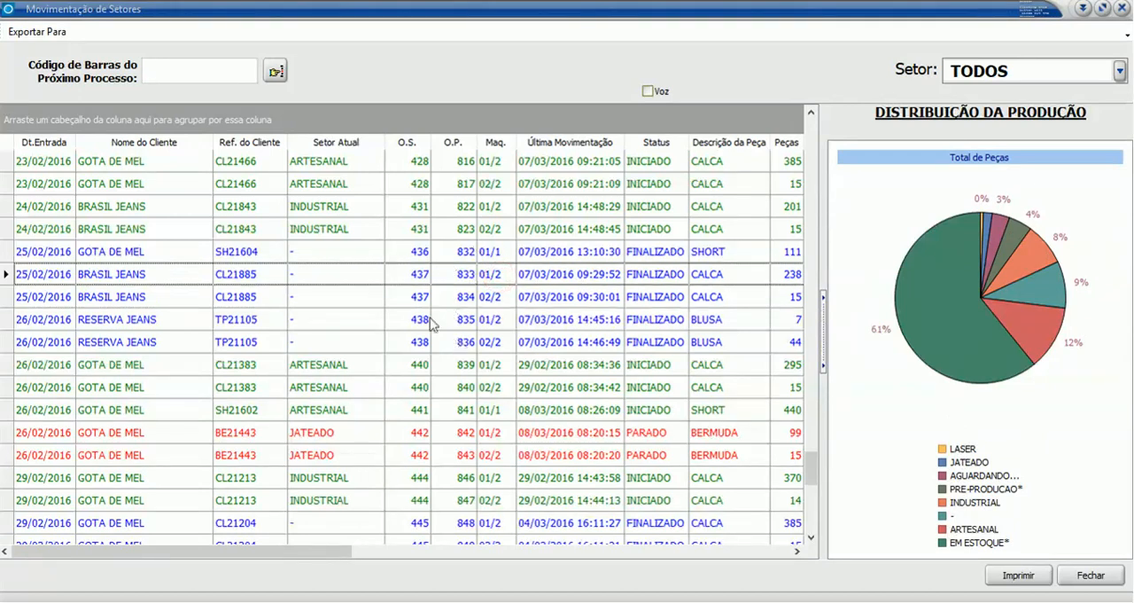
- Open the process timeline of production order 839 and examine its sectors from the started ARTESANAL stage through the remaining processes
{"action": "double_click", "coordinate": [498, 367]}
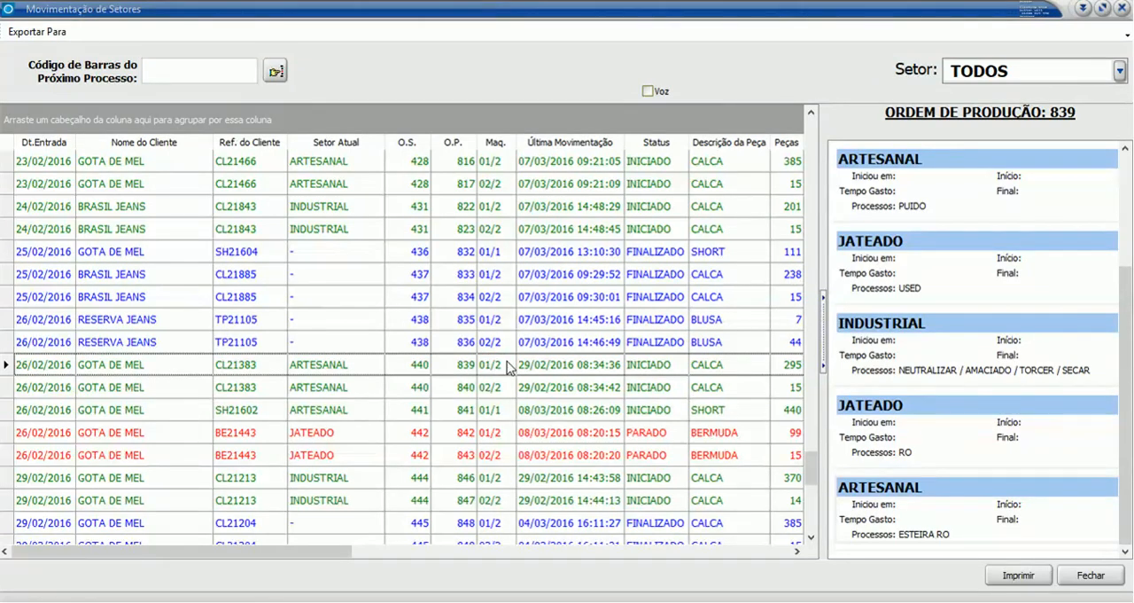
{"action": "scroll", "coordinate": [970, 365], "scroll_direction": "up", "scroll_amount": 4}
{"action": "scroll", "coordinate": [567, 347], "scroll_direction": "down", "scroll_amount": 4}
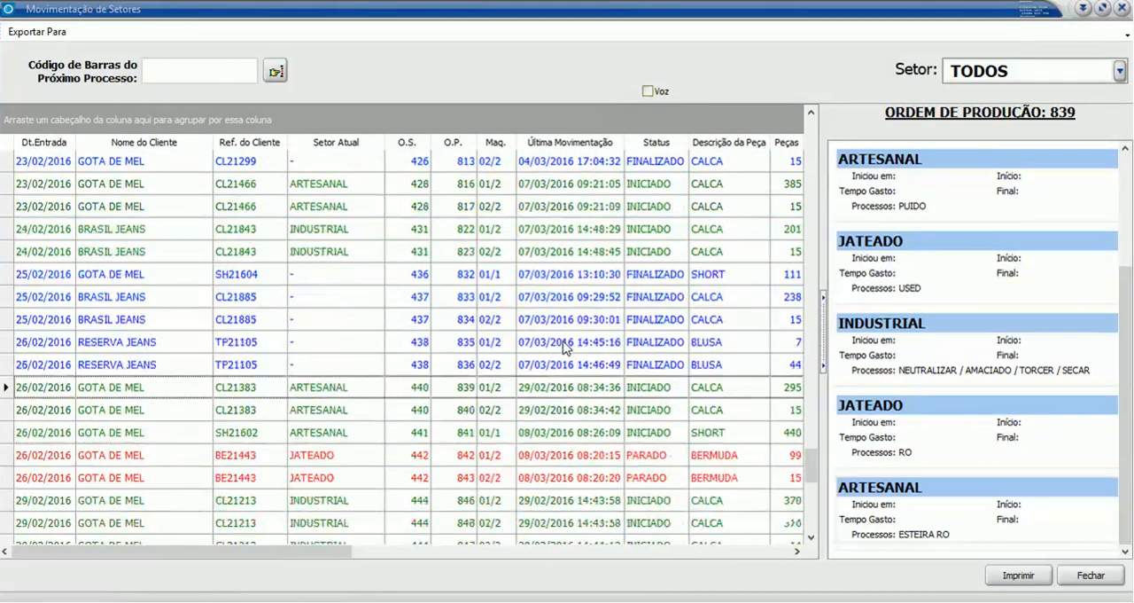
{"action": "scroll", "coordinate": [563, 342], "scroll_direction": "down", "scroll_amount": 3}
{"action": "left_click_drag", "start_coordinate": [1123, 313], "coordinate": [1121, 204]}
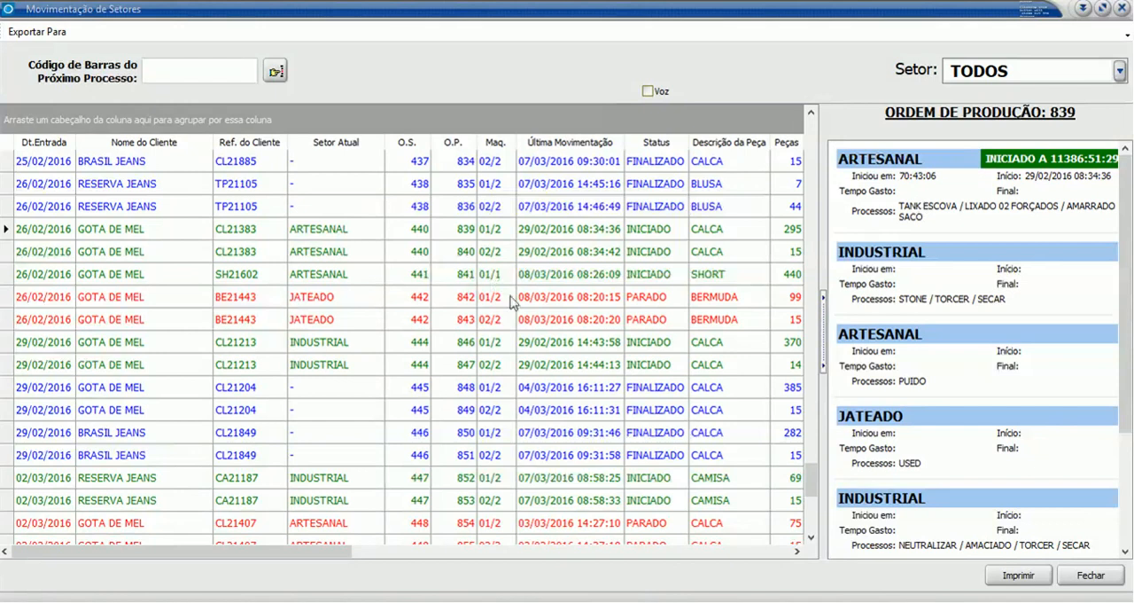
- Compare the sector timelines of the stopped production order 843 and the finished order 849, and return to the production distribution chart
{"action": "left_click", "coordinate": [558, 326]}
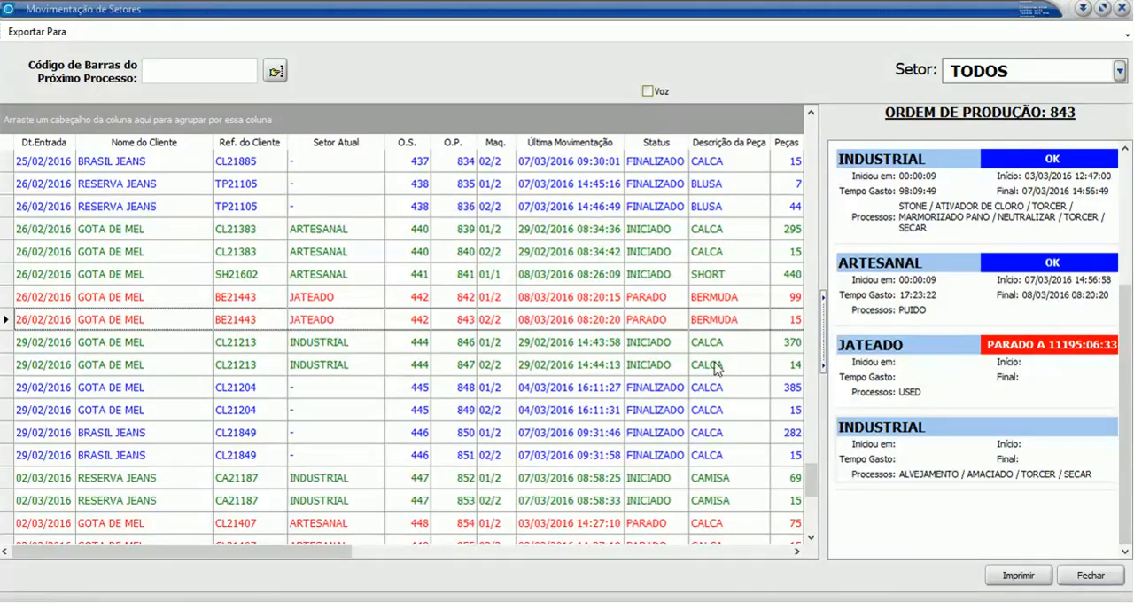
{"action": "double_click", "coordinate": [582, 413]}
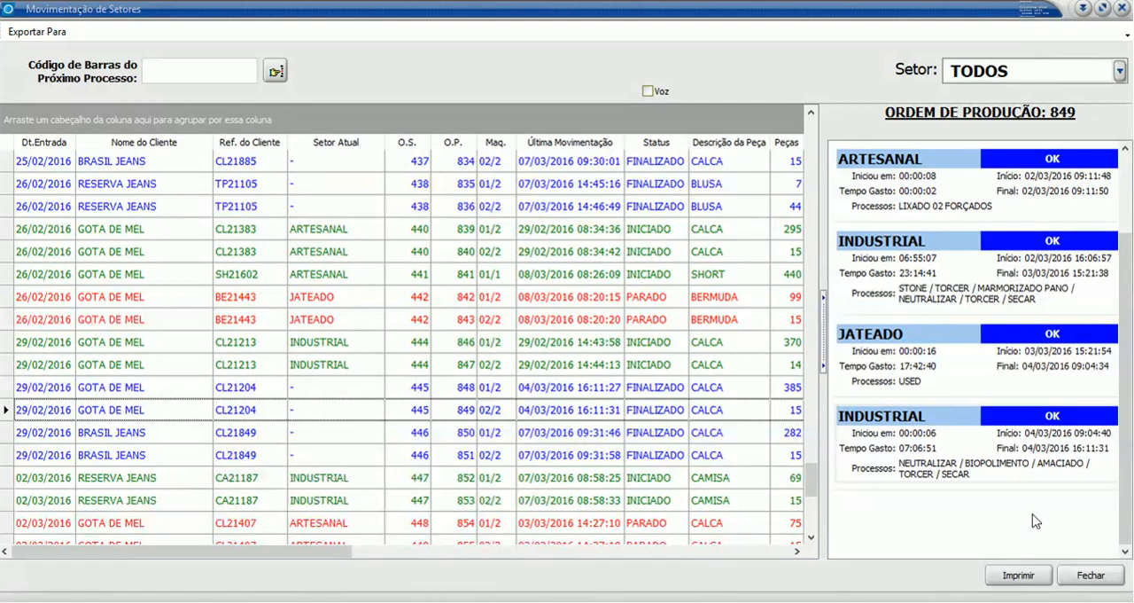
{"action": "left_click", "coordinate": [628, 435]}
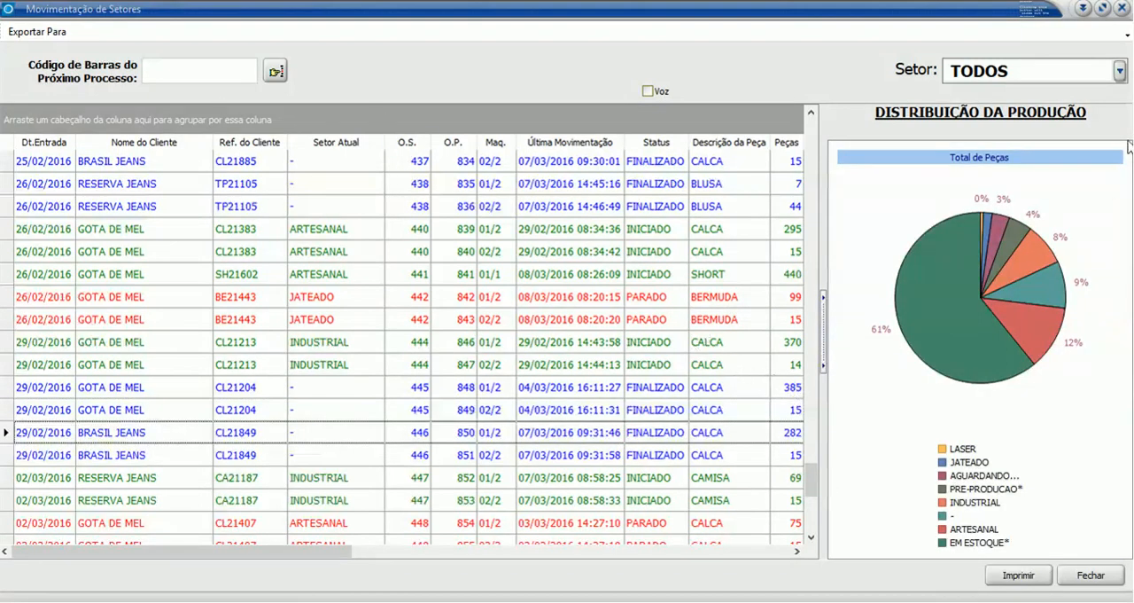
- Restrict the movement list to the INDUSTRIAL sector and examine its piece load chart and its chart of started and pending processes
{"action": "left_click", "coordinate": [1120, 72]}
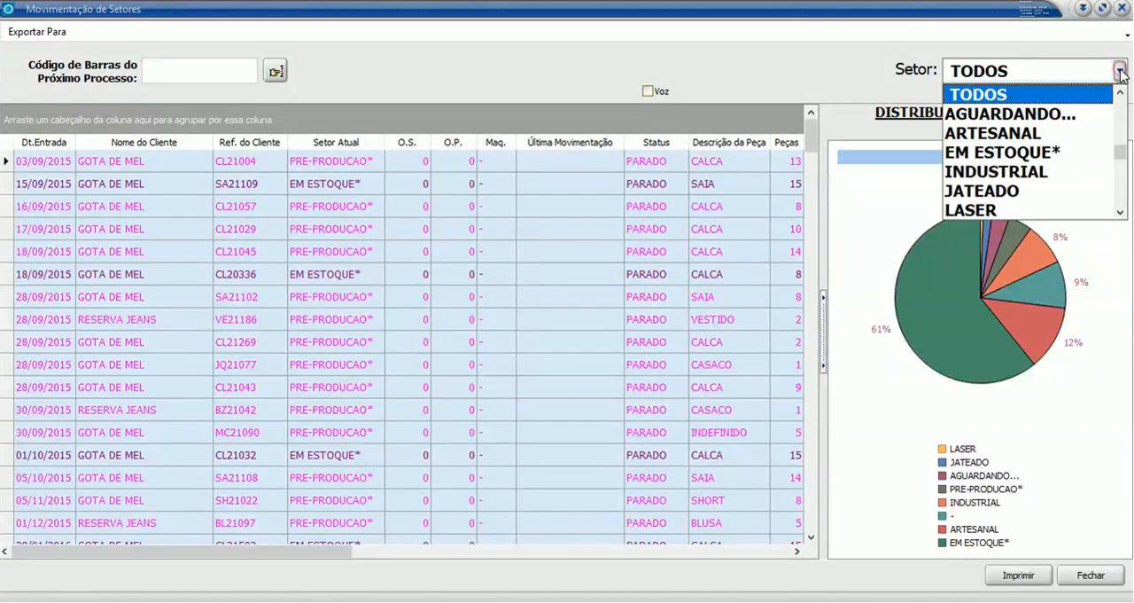
{"action": "left_click", "coordinate": [999, 172]}
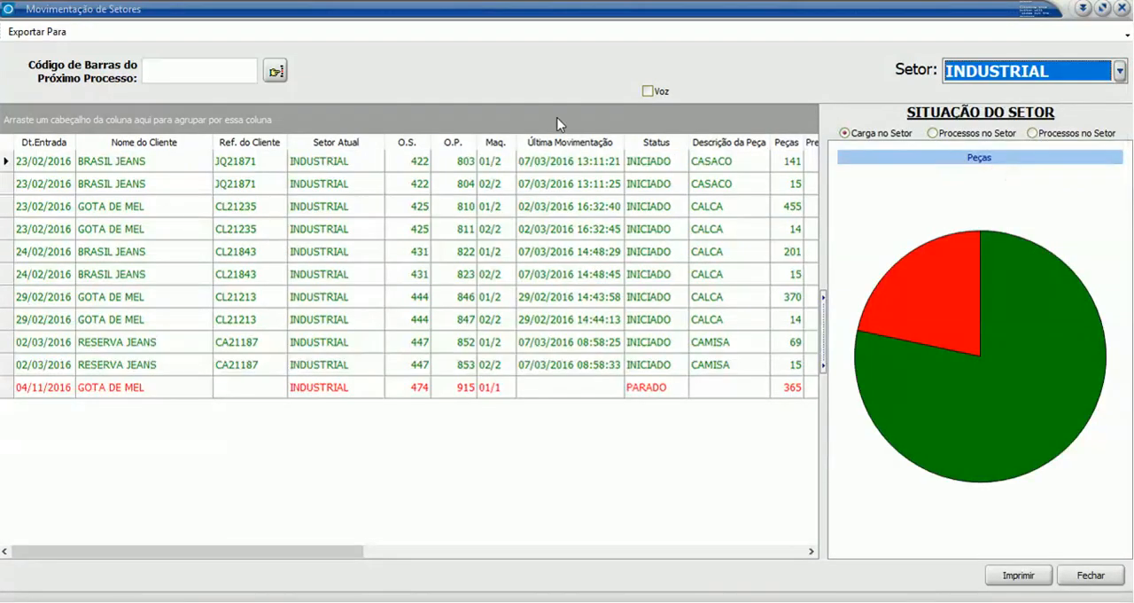
{"action": "left_click", "coordinate": [396, 230]}
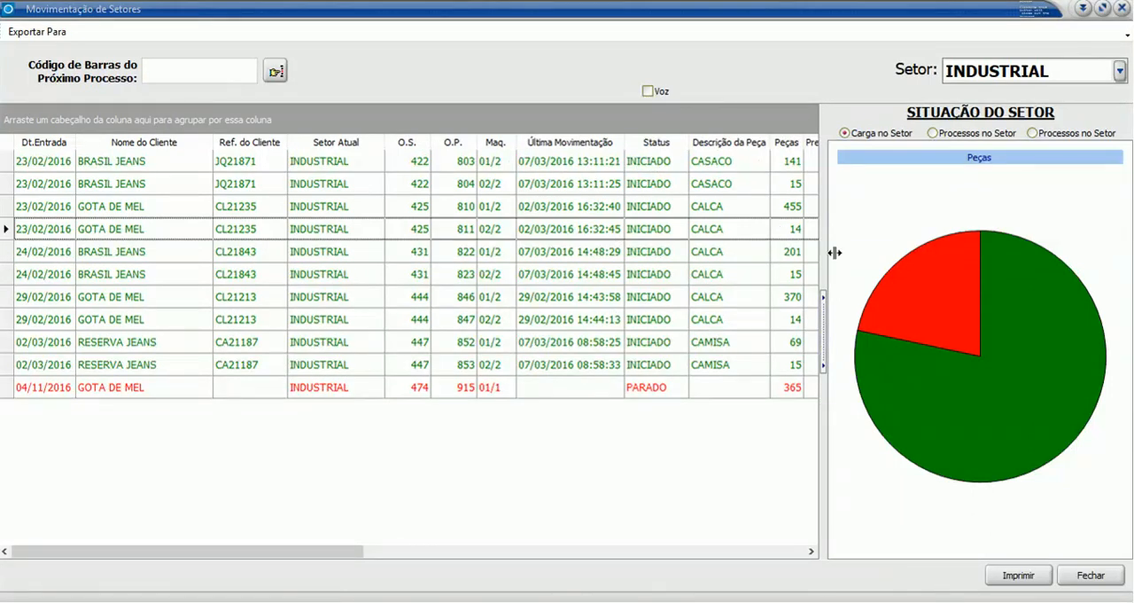
{"action": "mouse_move", "coordinate": [1008, 338]}
{"action": "mouse_move", "coordinate": [946, 305]}
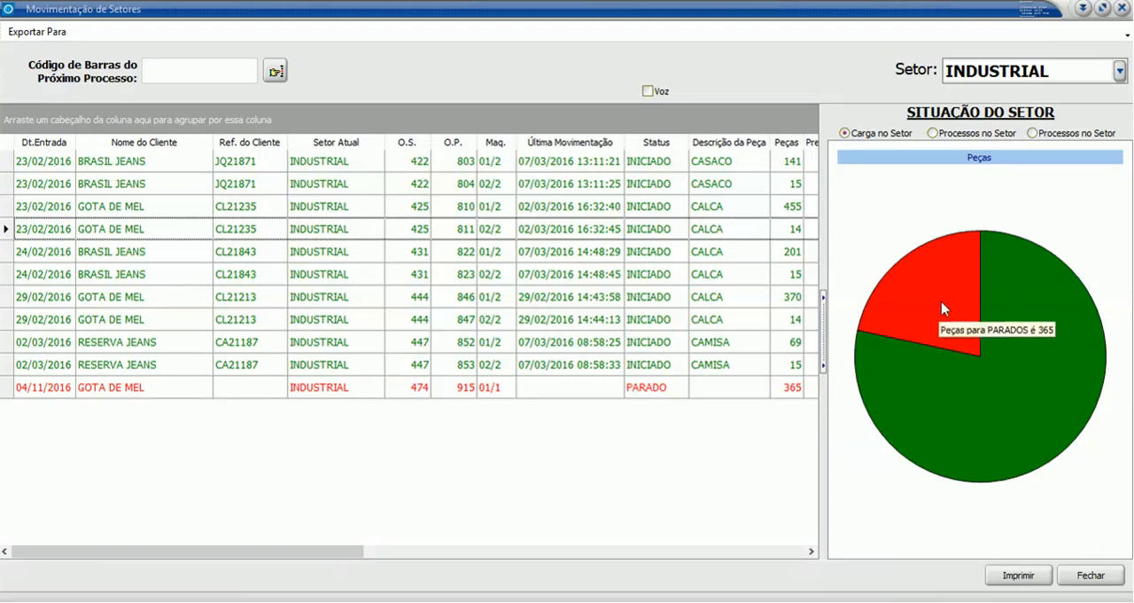
{"action": "left_click", "coordinate": [933, 133]}
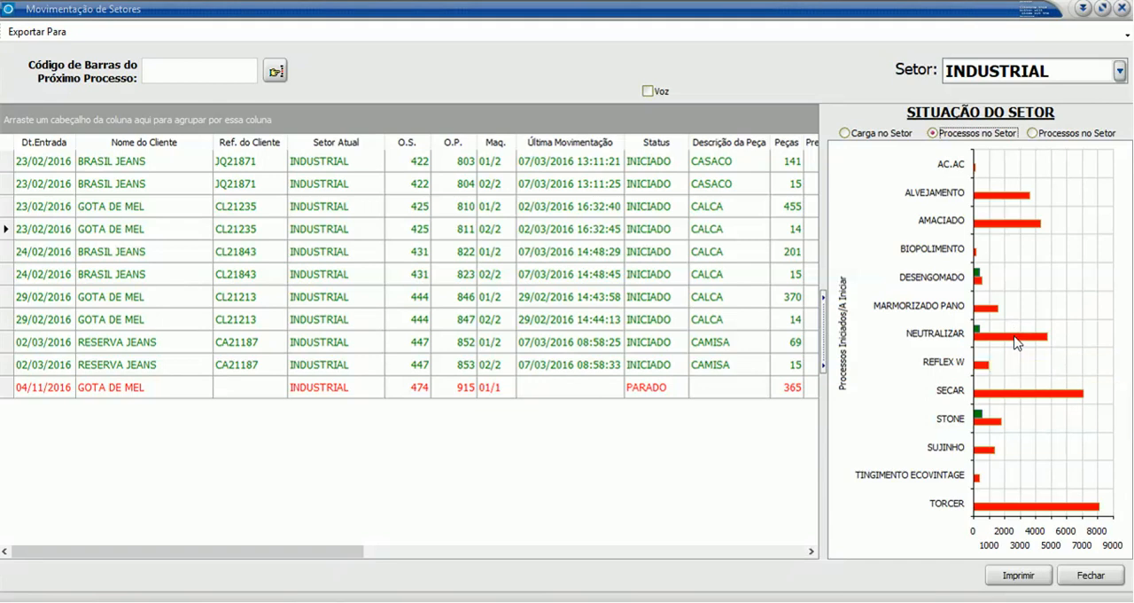
- Filter the INDUSTRIAL sector's production orders by the ALVEJAMENTO process and check the listed orders down to production order 853
{"action": "left_click", "coordinate": [1033, 134]}
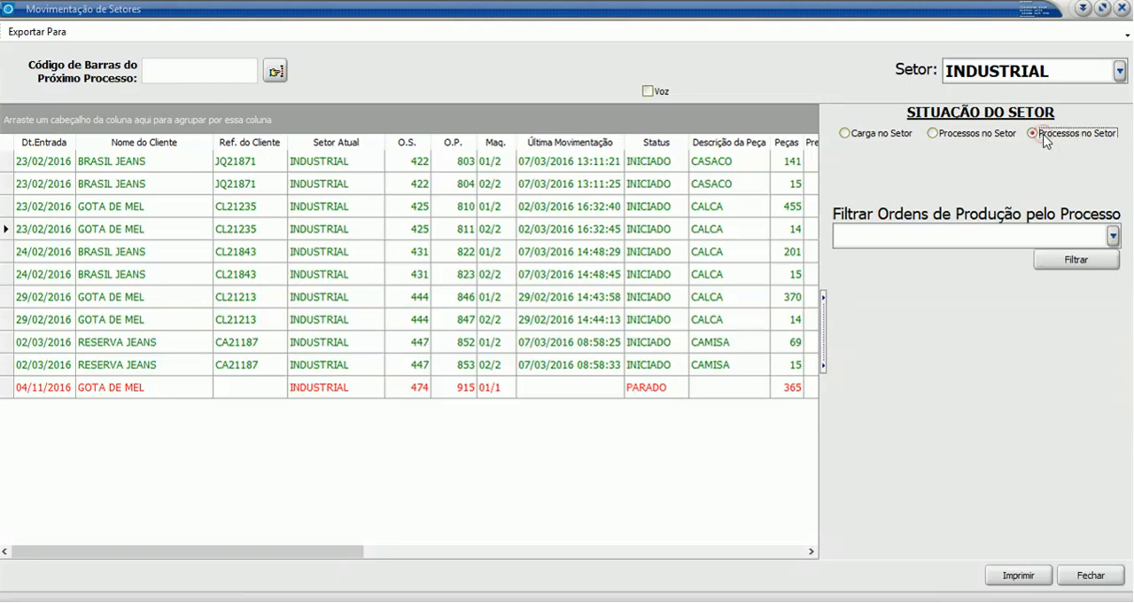
{"action": "left_click", "coordinate": [1113, 236]}
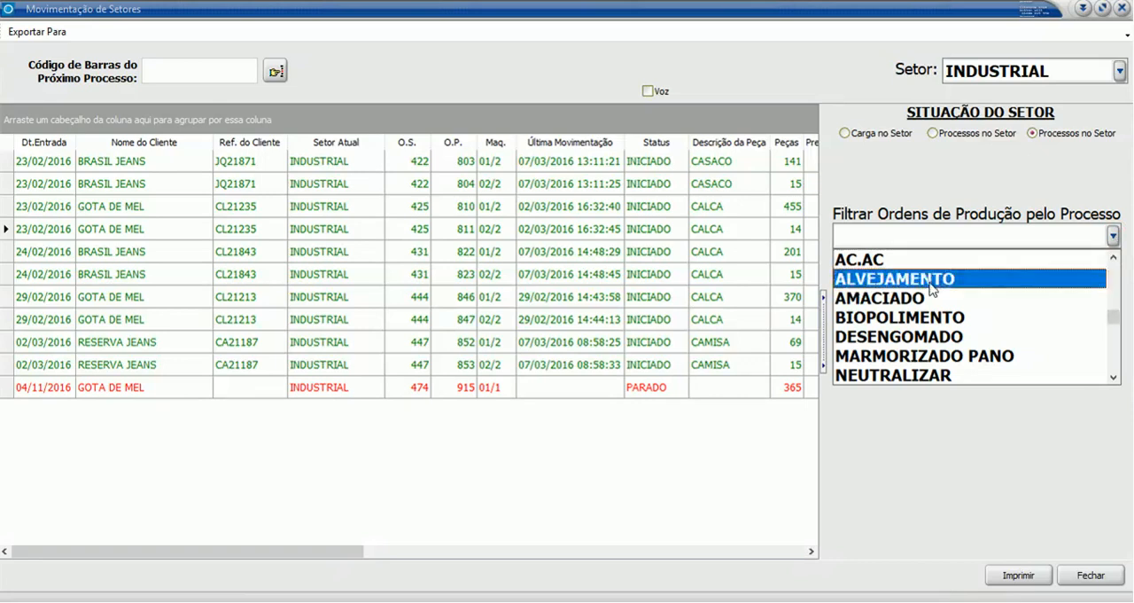
{"action": "left_click", "coordinate": [930, 280]}
{"action": "left_click", "coordinate": [1063, 263]}
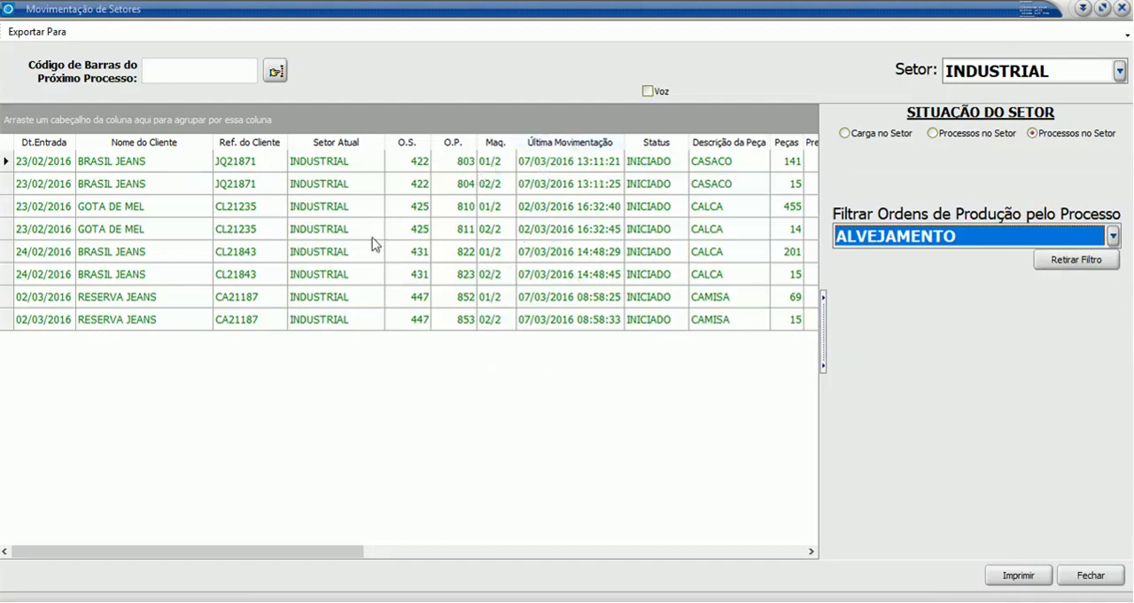
{"action": "left_click", "coordinate": [353, 321]}
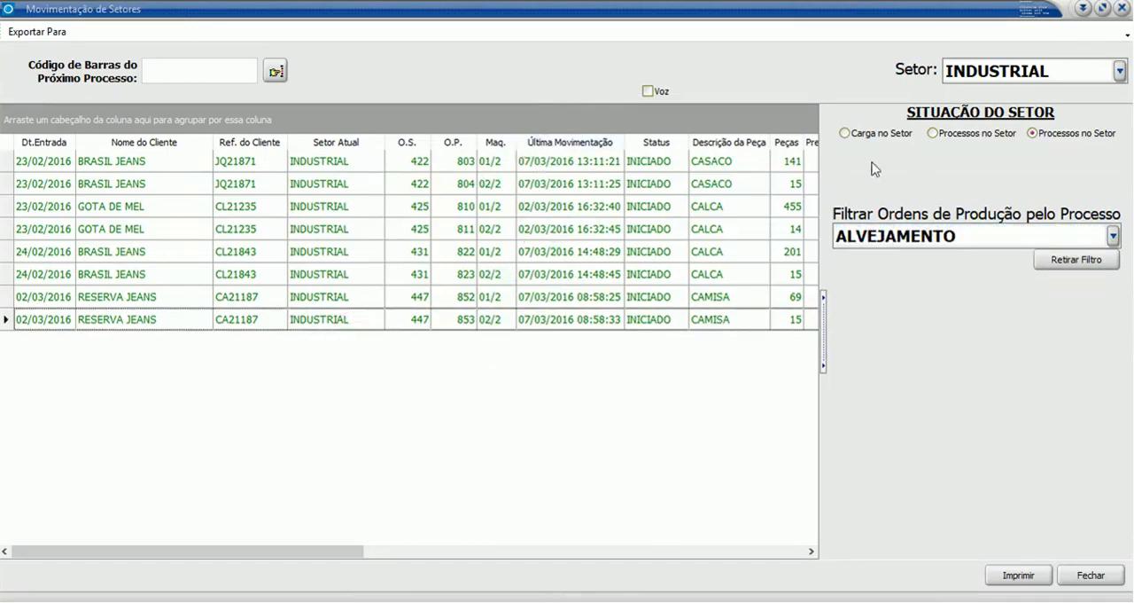